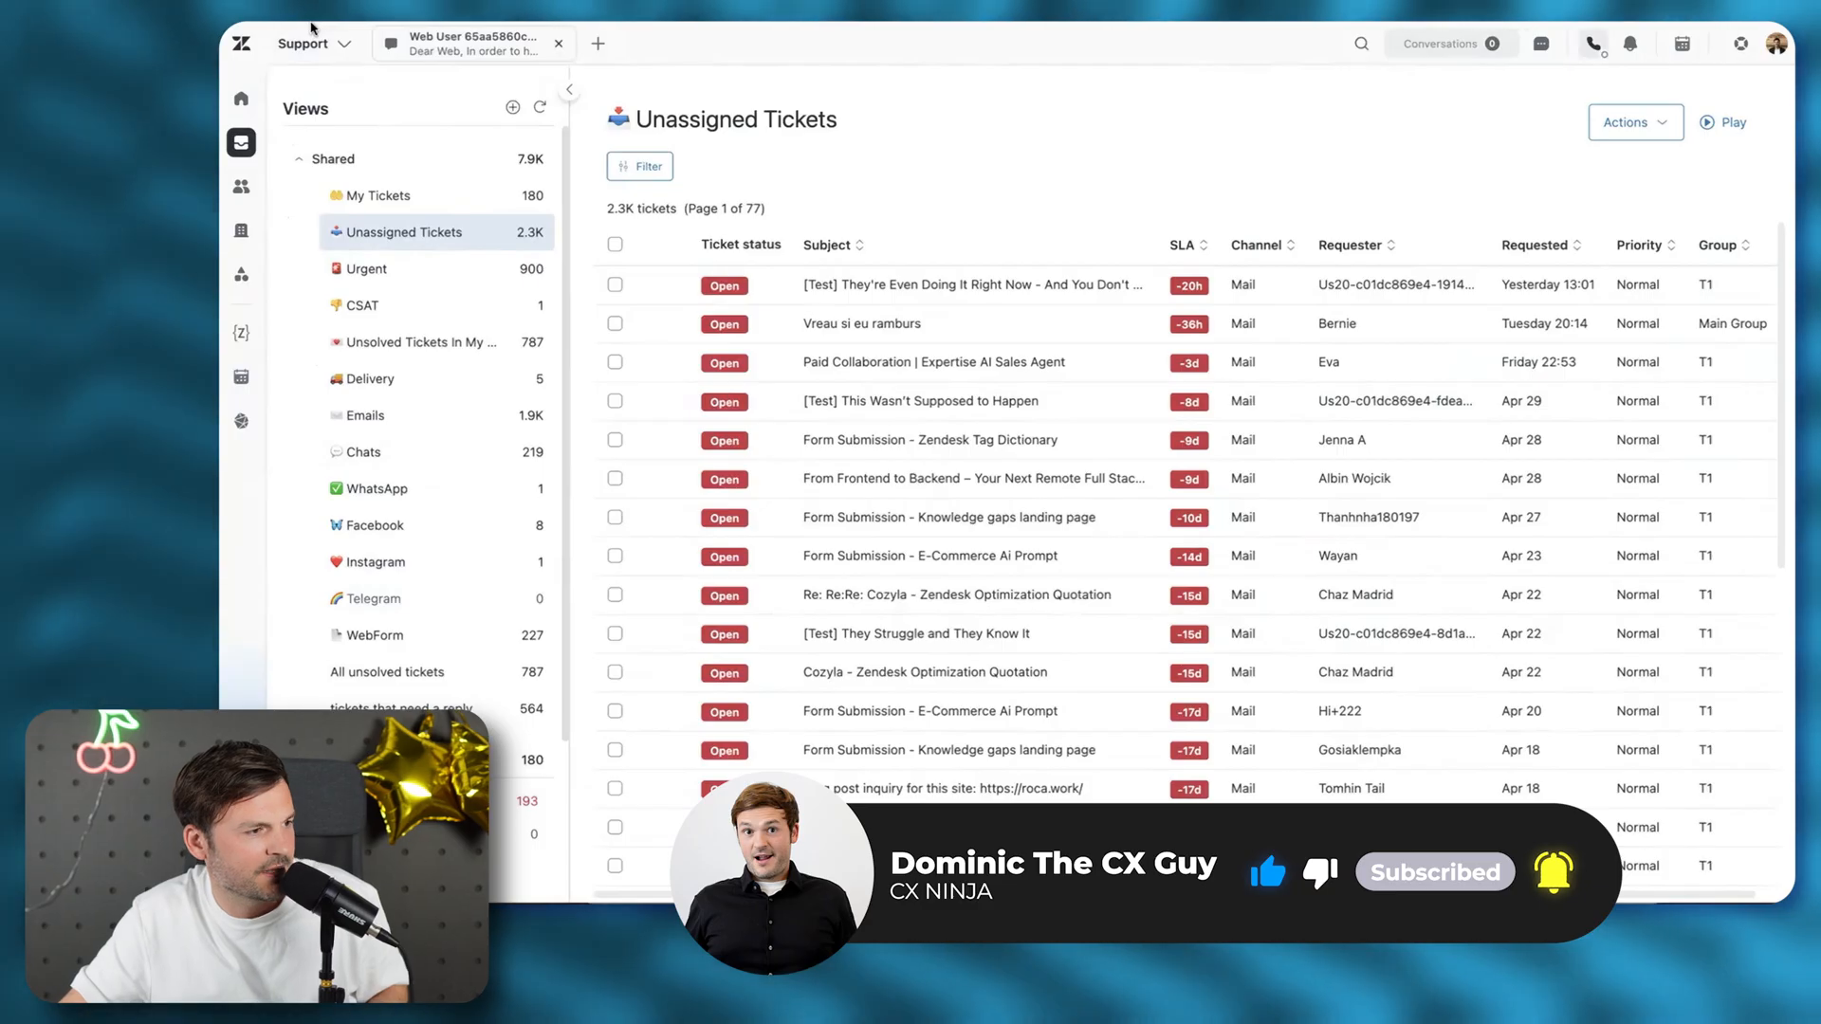
Open the Tasks settings for agent tools in the Admin Center's Workspaces section
click(311, 38)
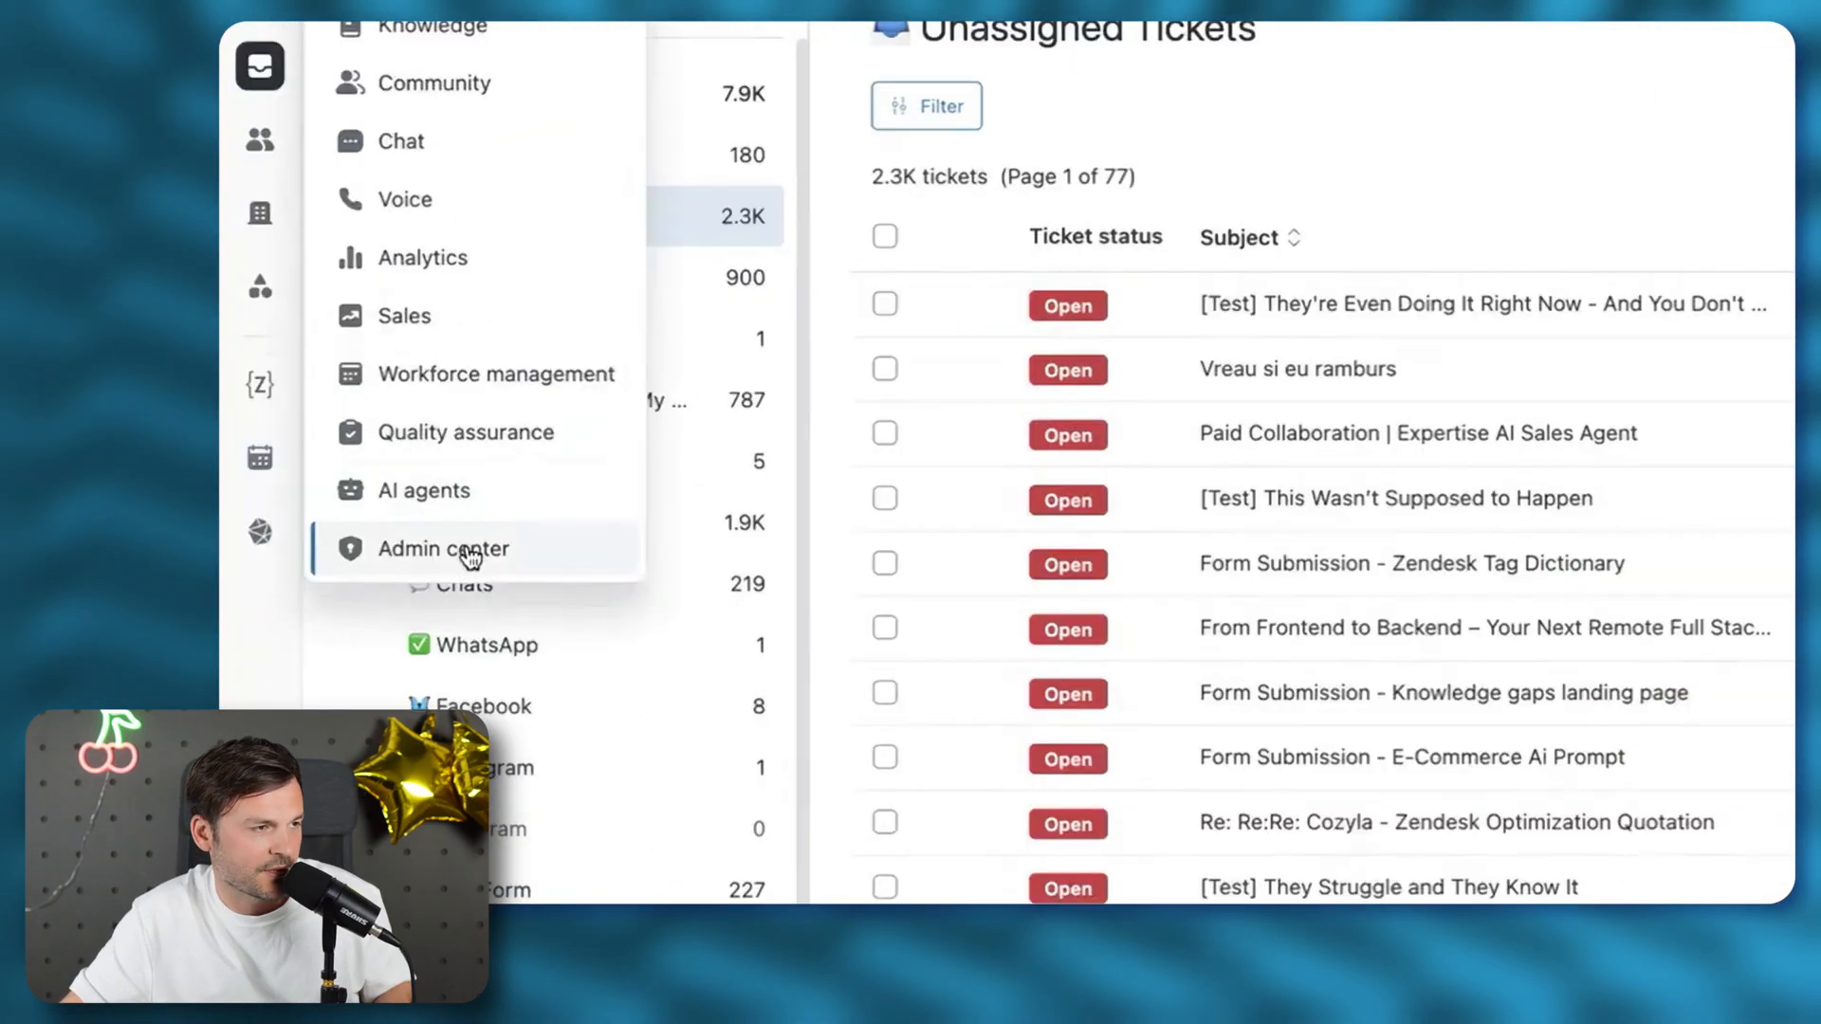
click(366, 434)
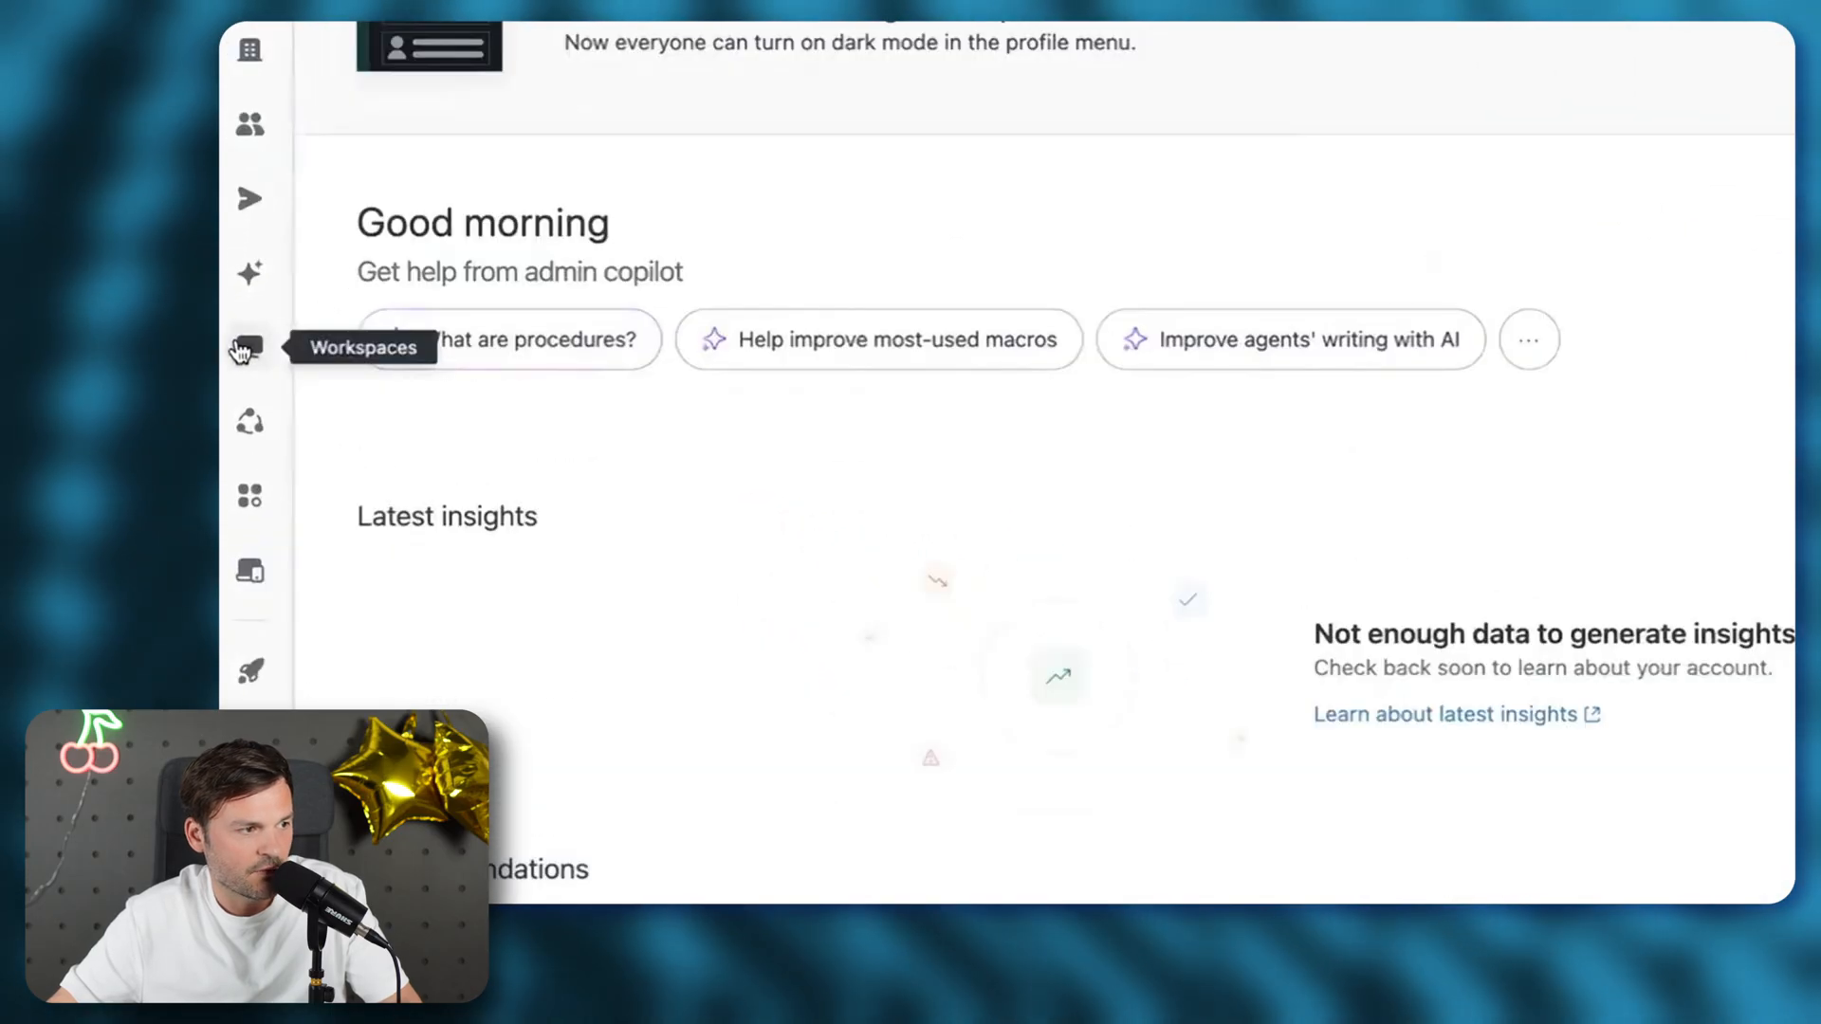
click(245, 349)
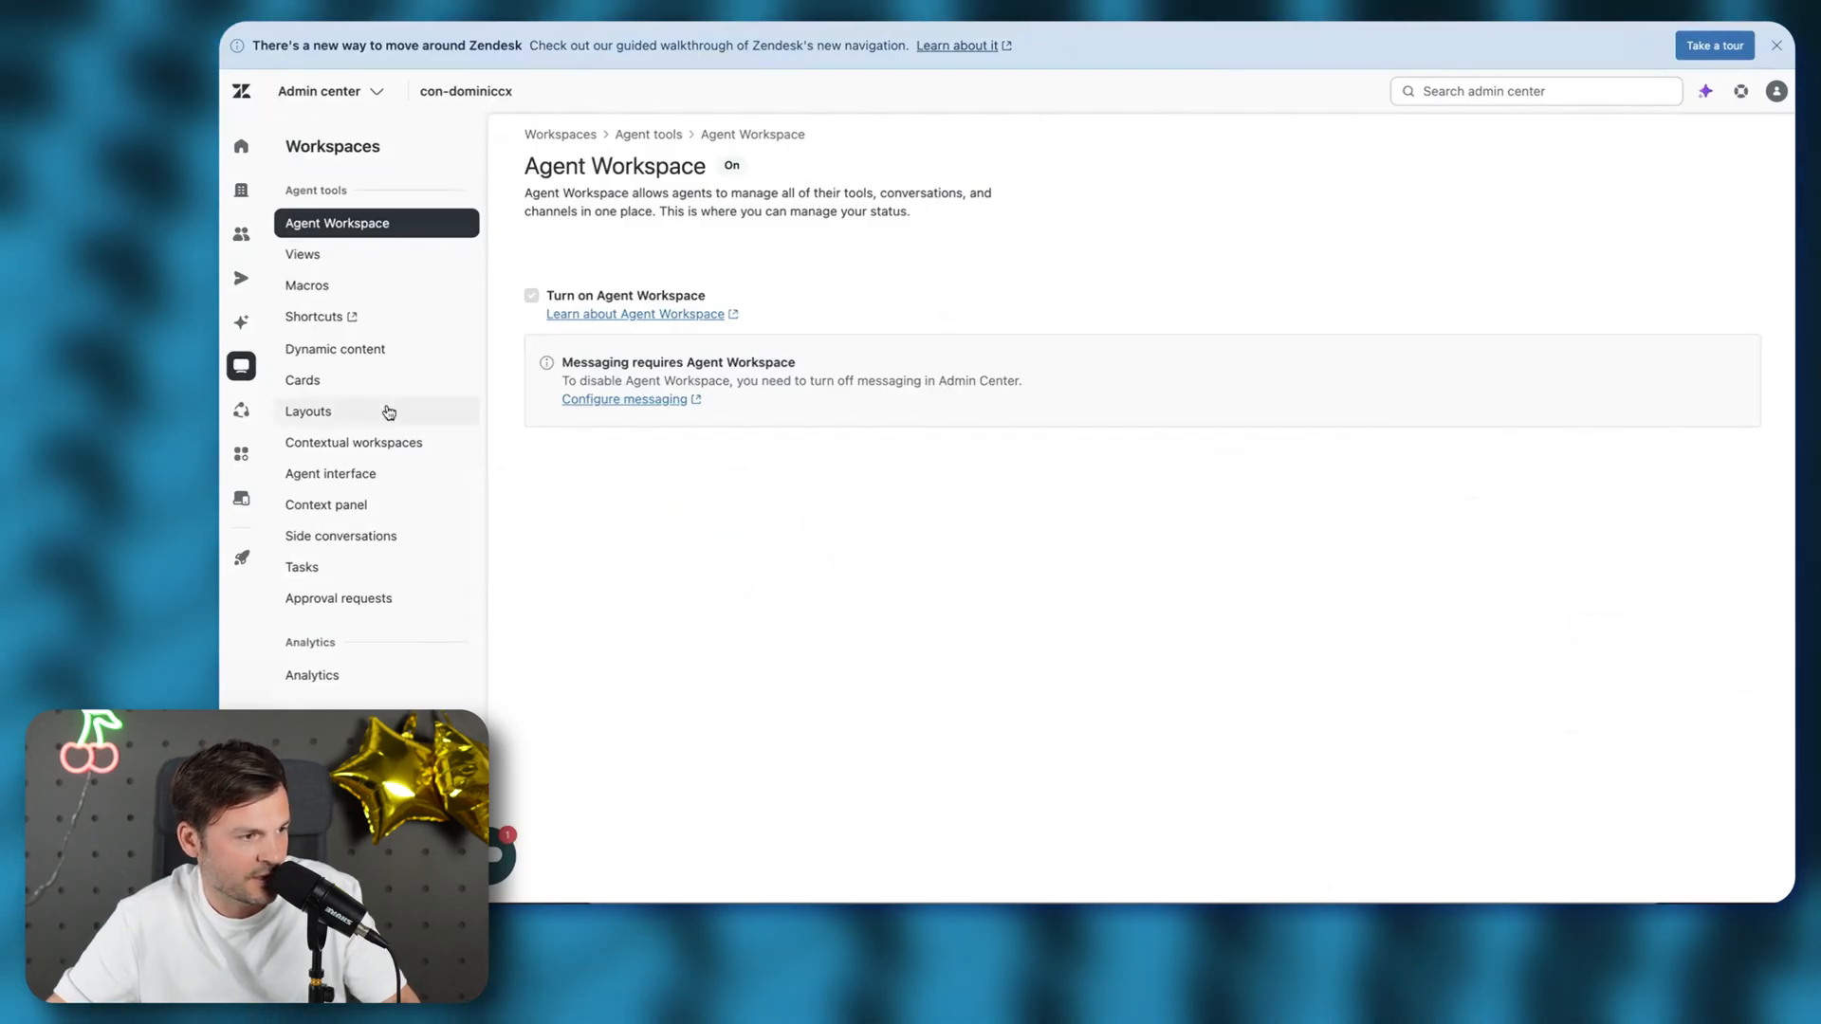
click(314, 581)
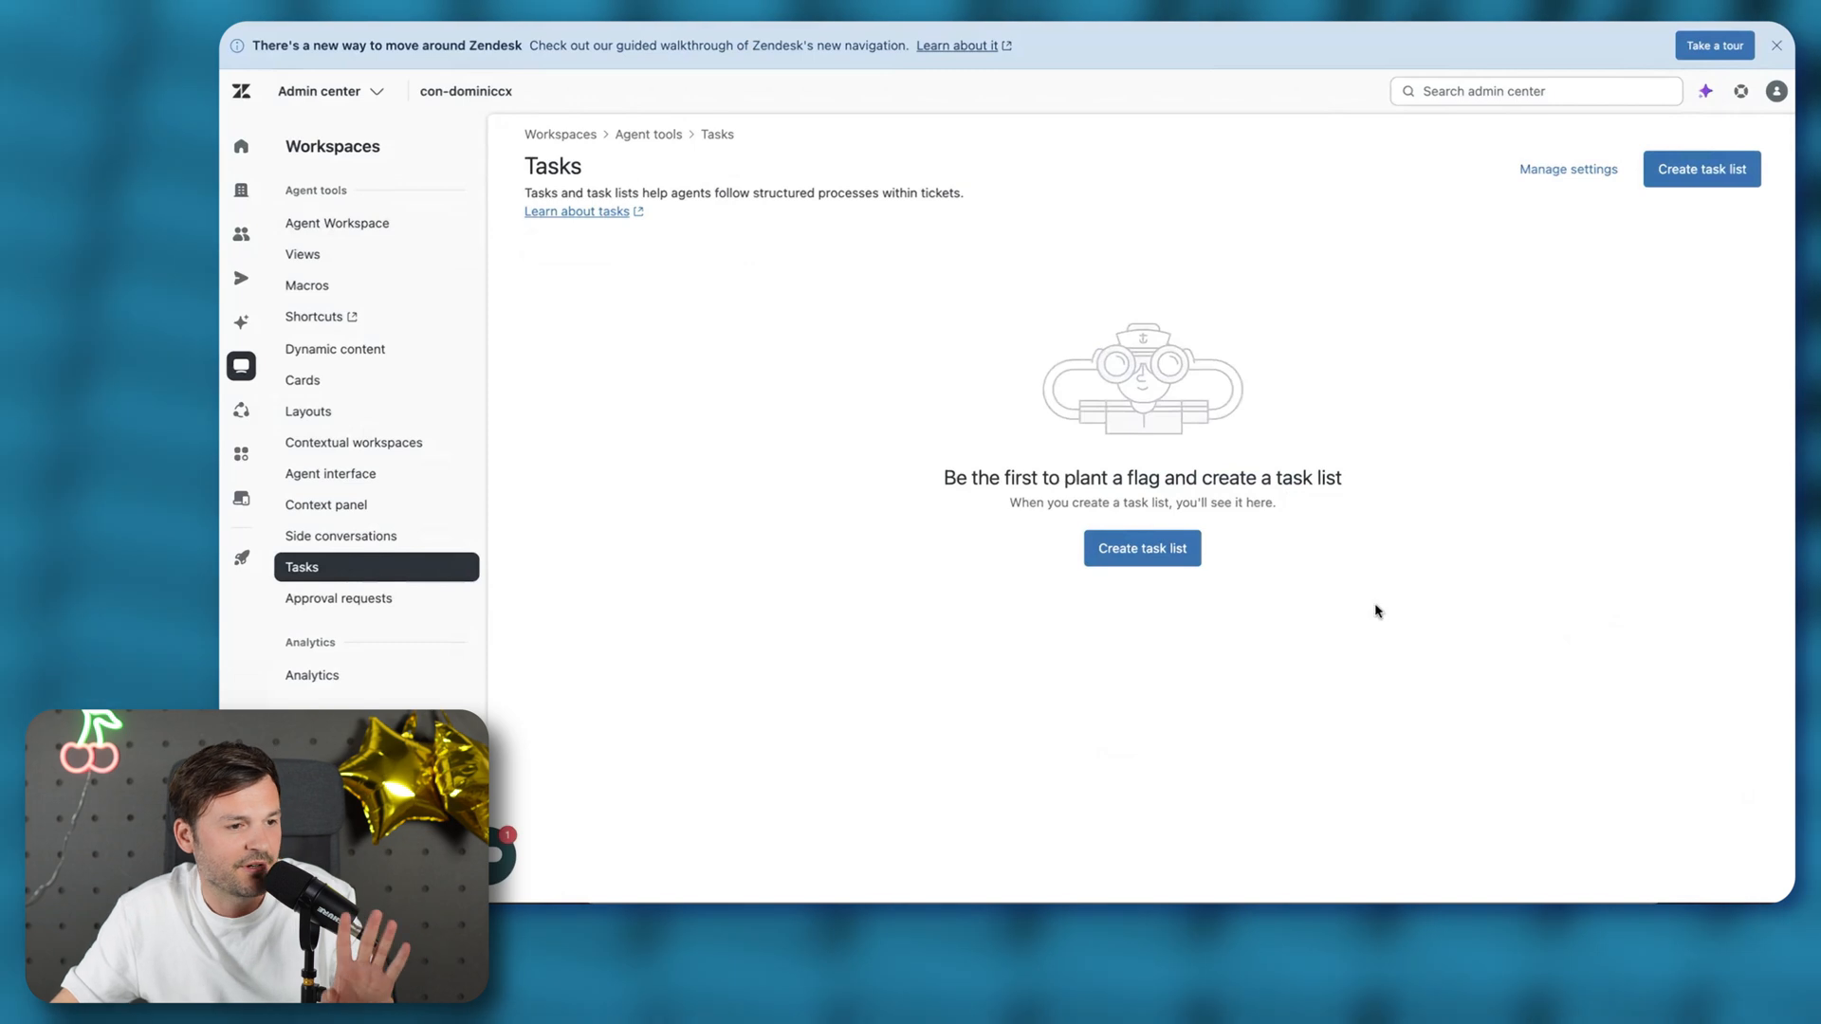
Create a task list named "Loan Approval" with the description "A guide on how to process a loan request."
click(1143, 548)
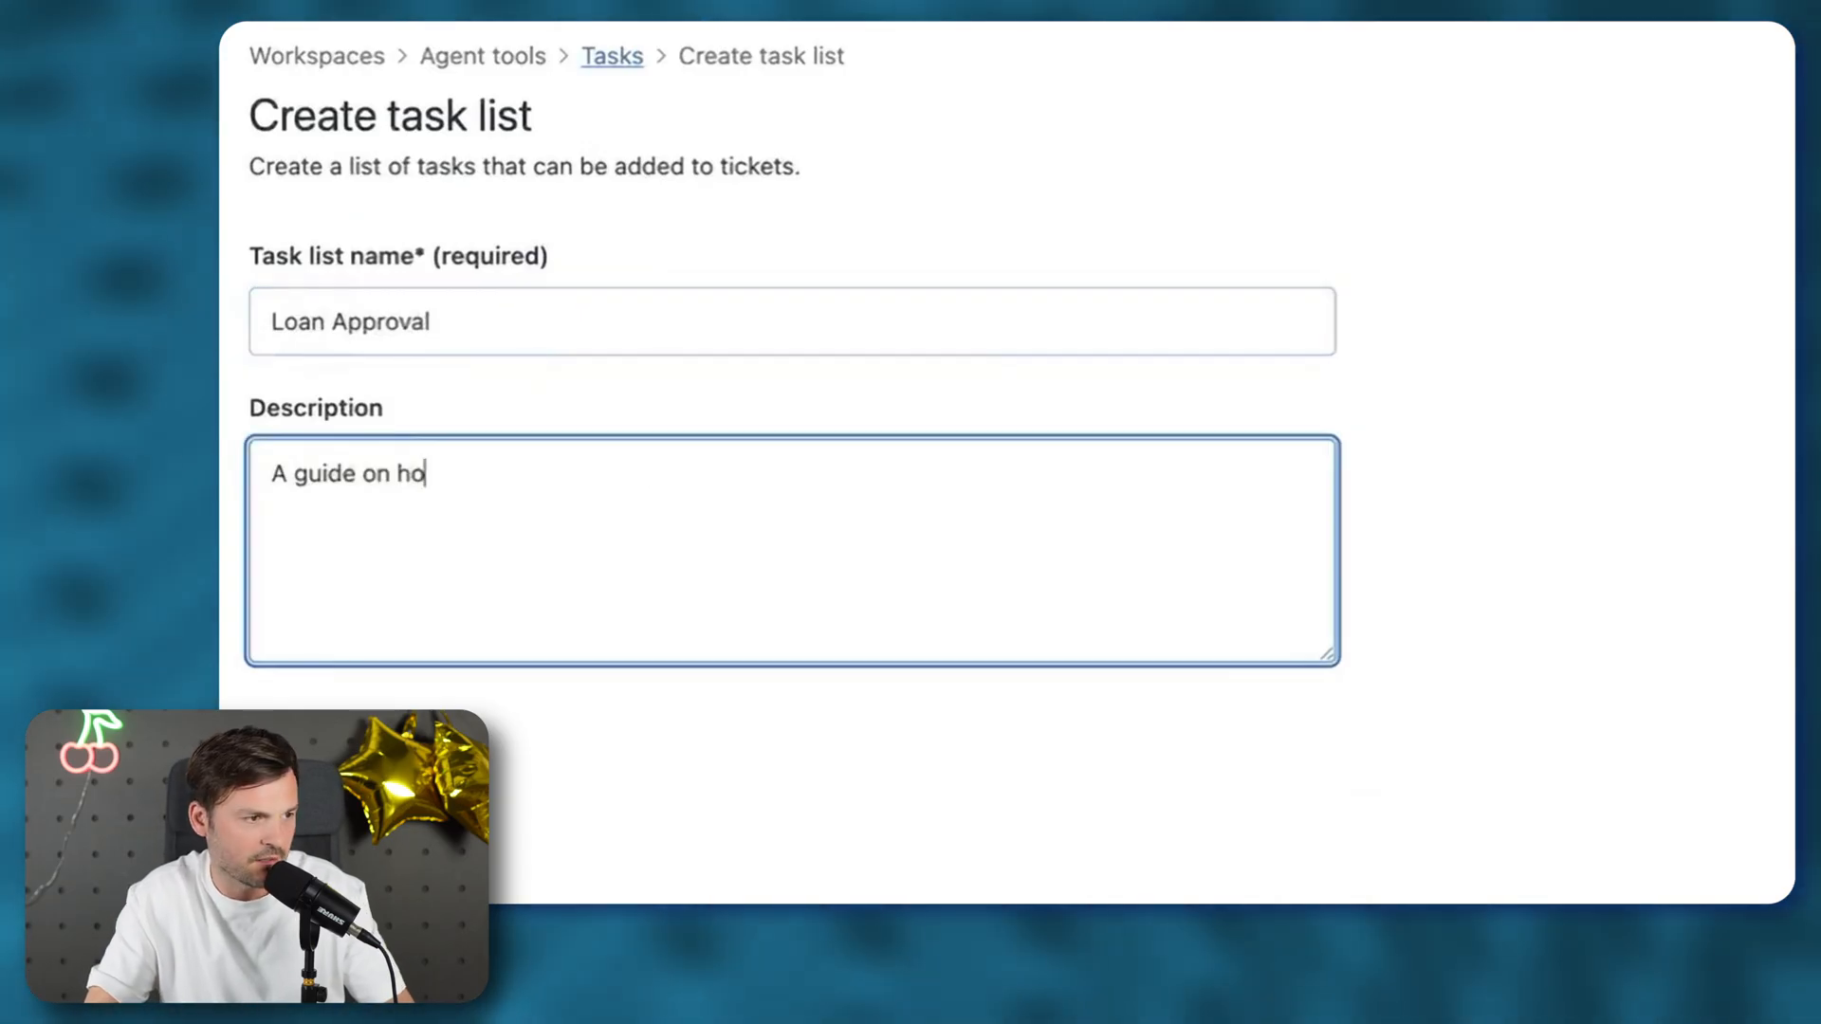
text(process a loan re)
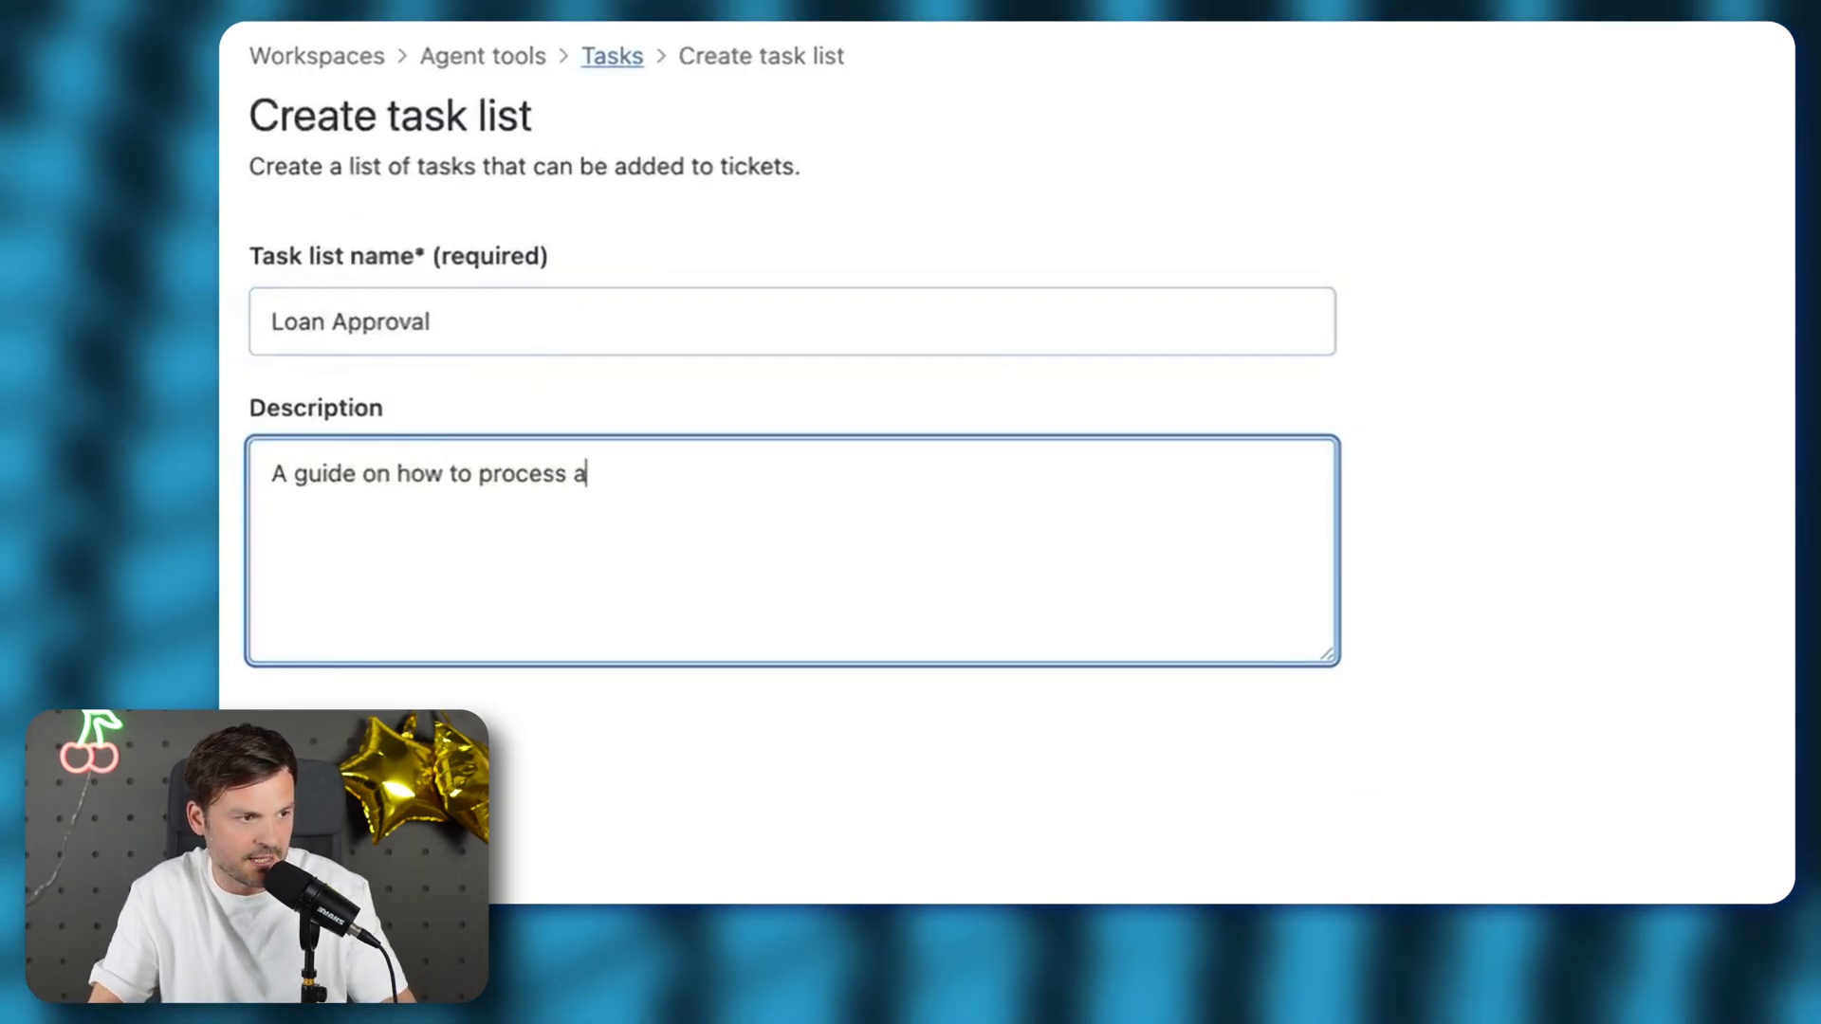
text(quest.)
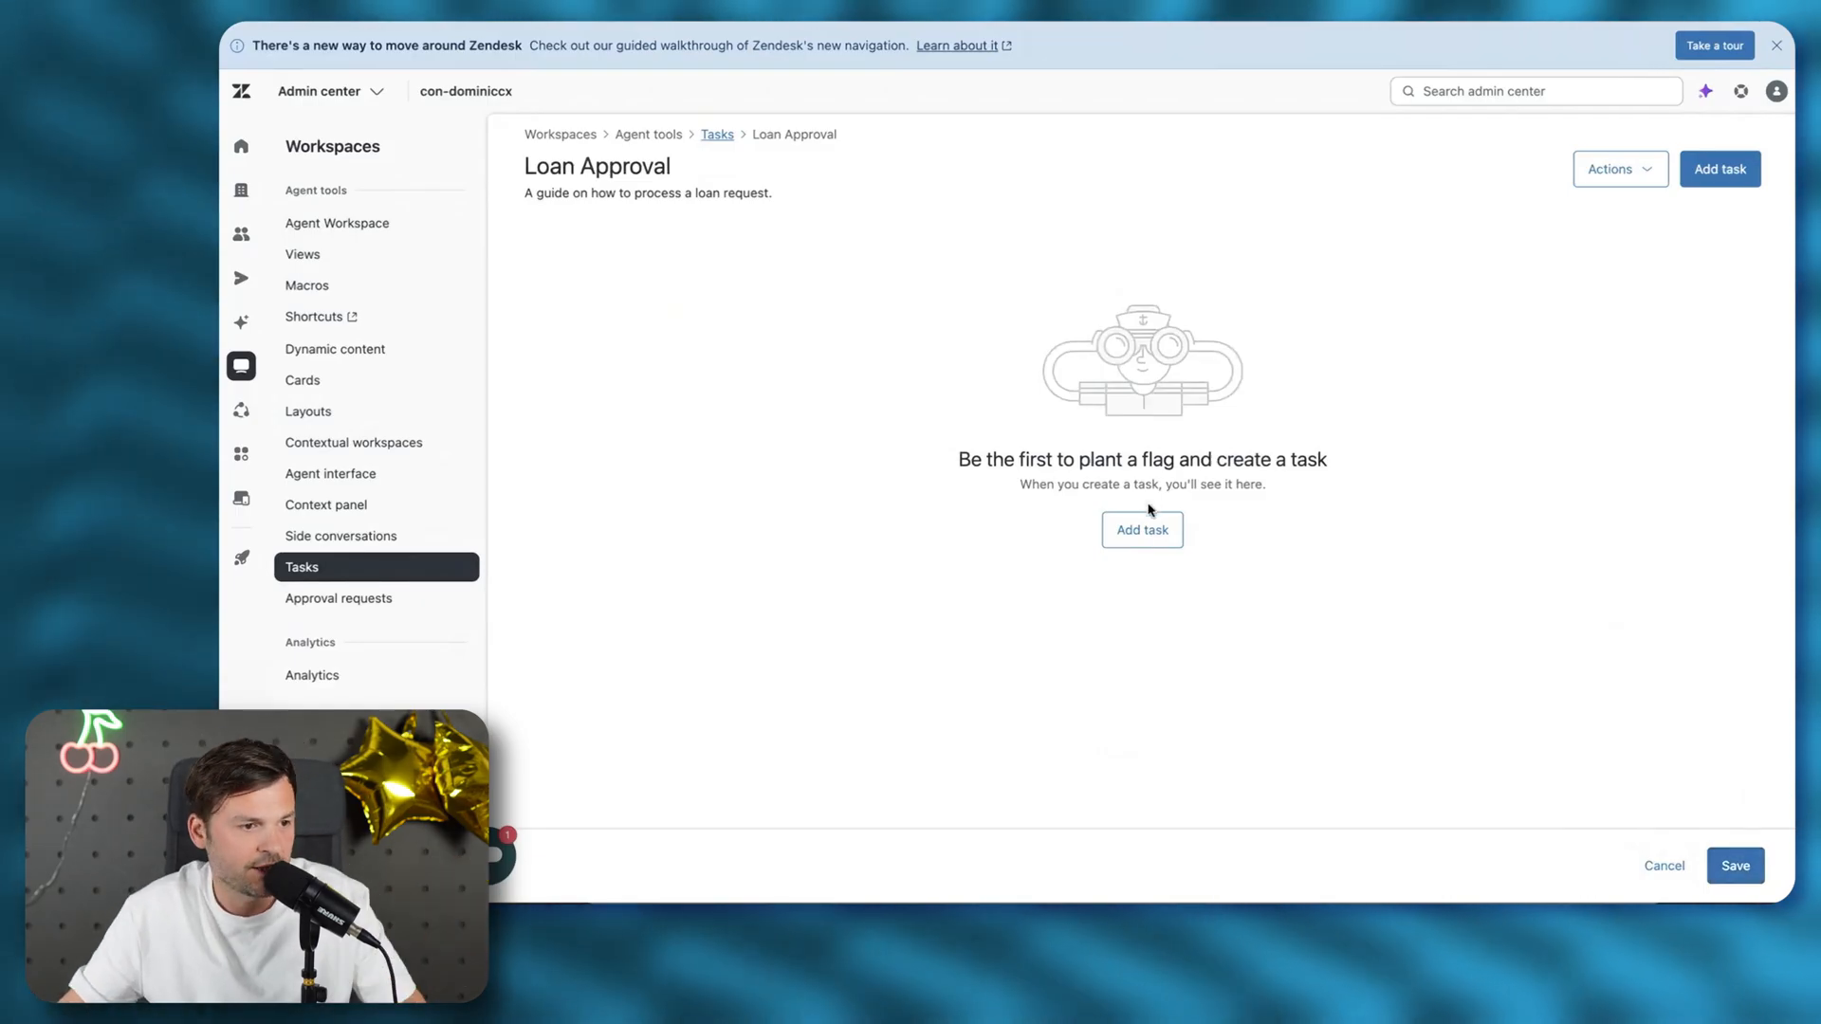
Add the tasks "Submit paperwork" and "Analyse Customer History" to the Loan Approval list
click(1138, 537)
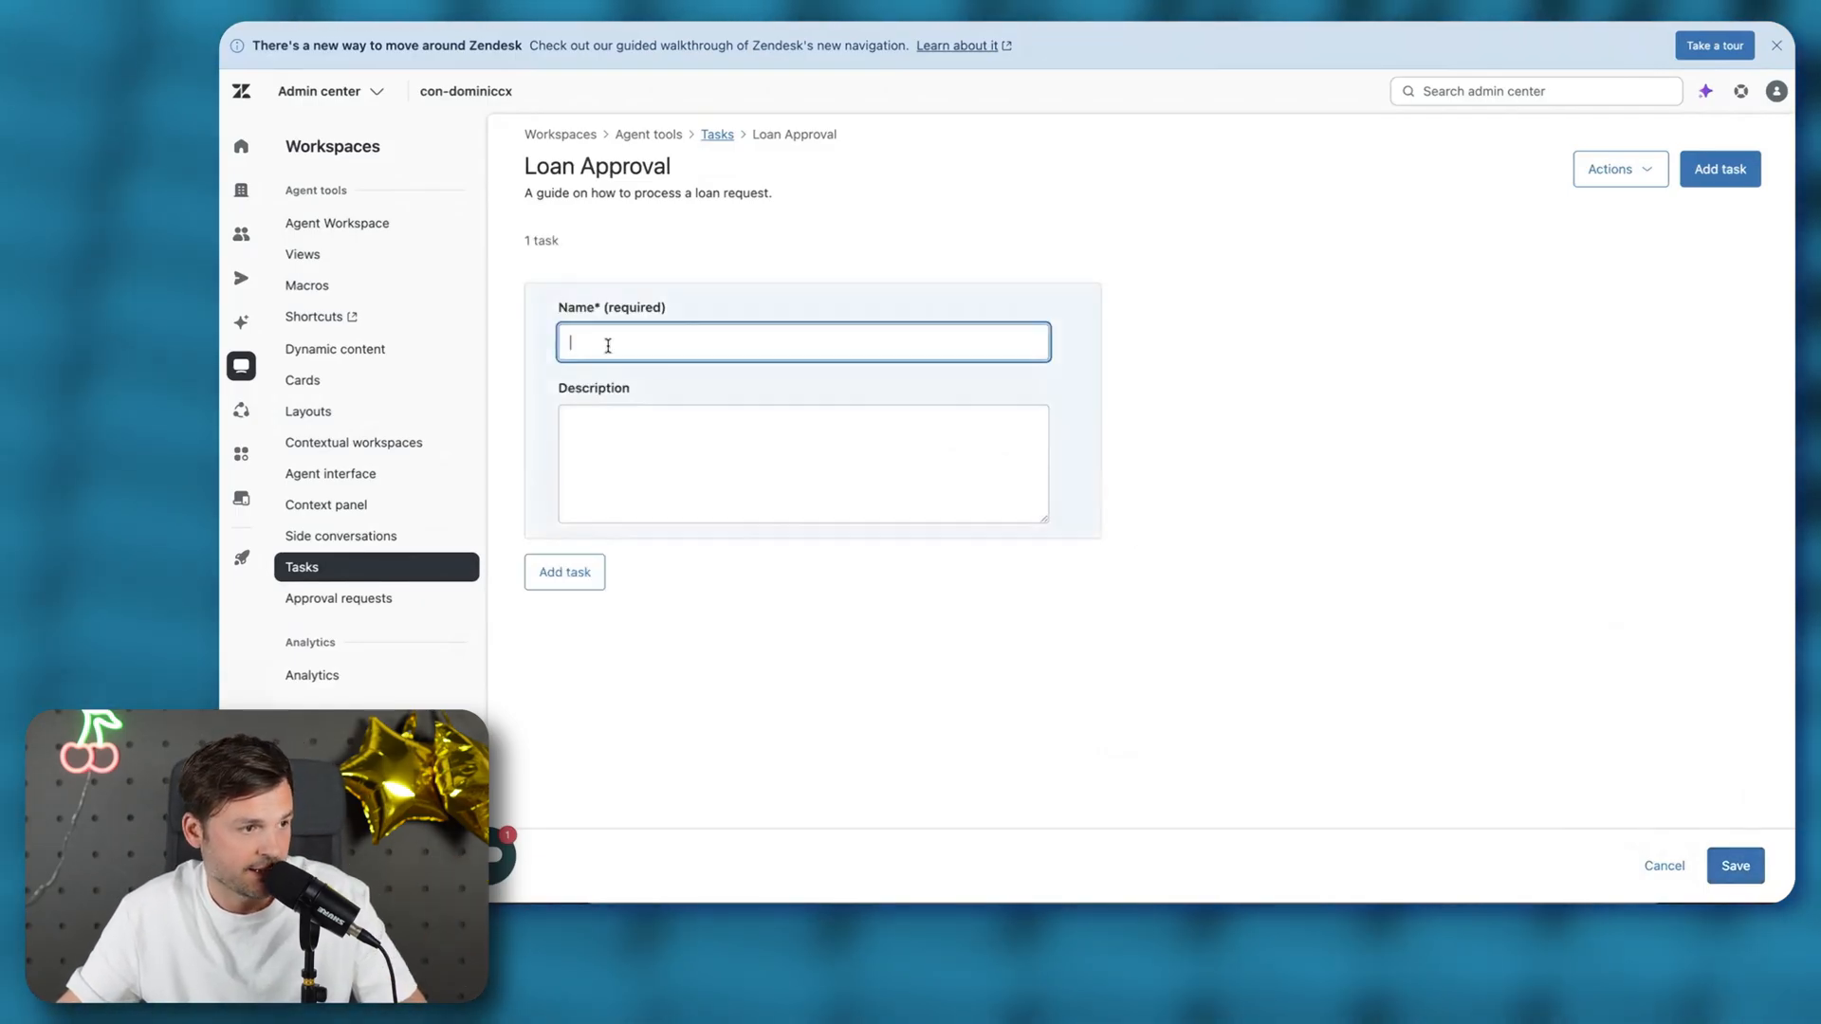
text(Submit)
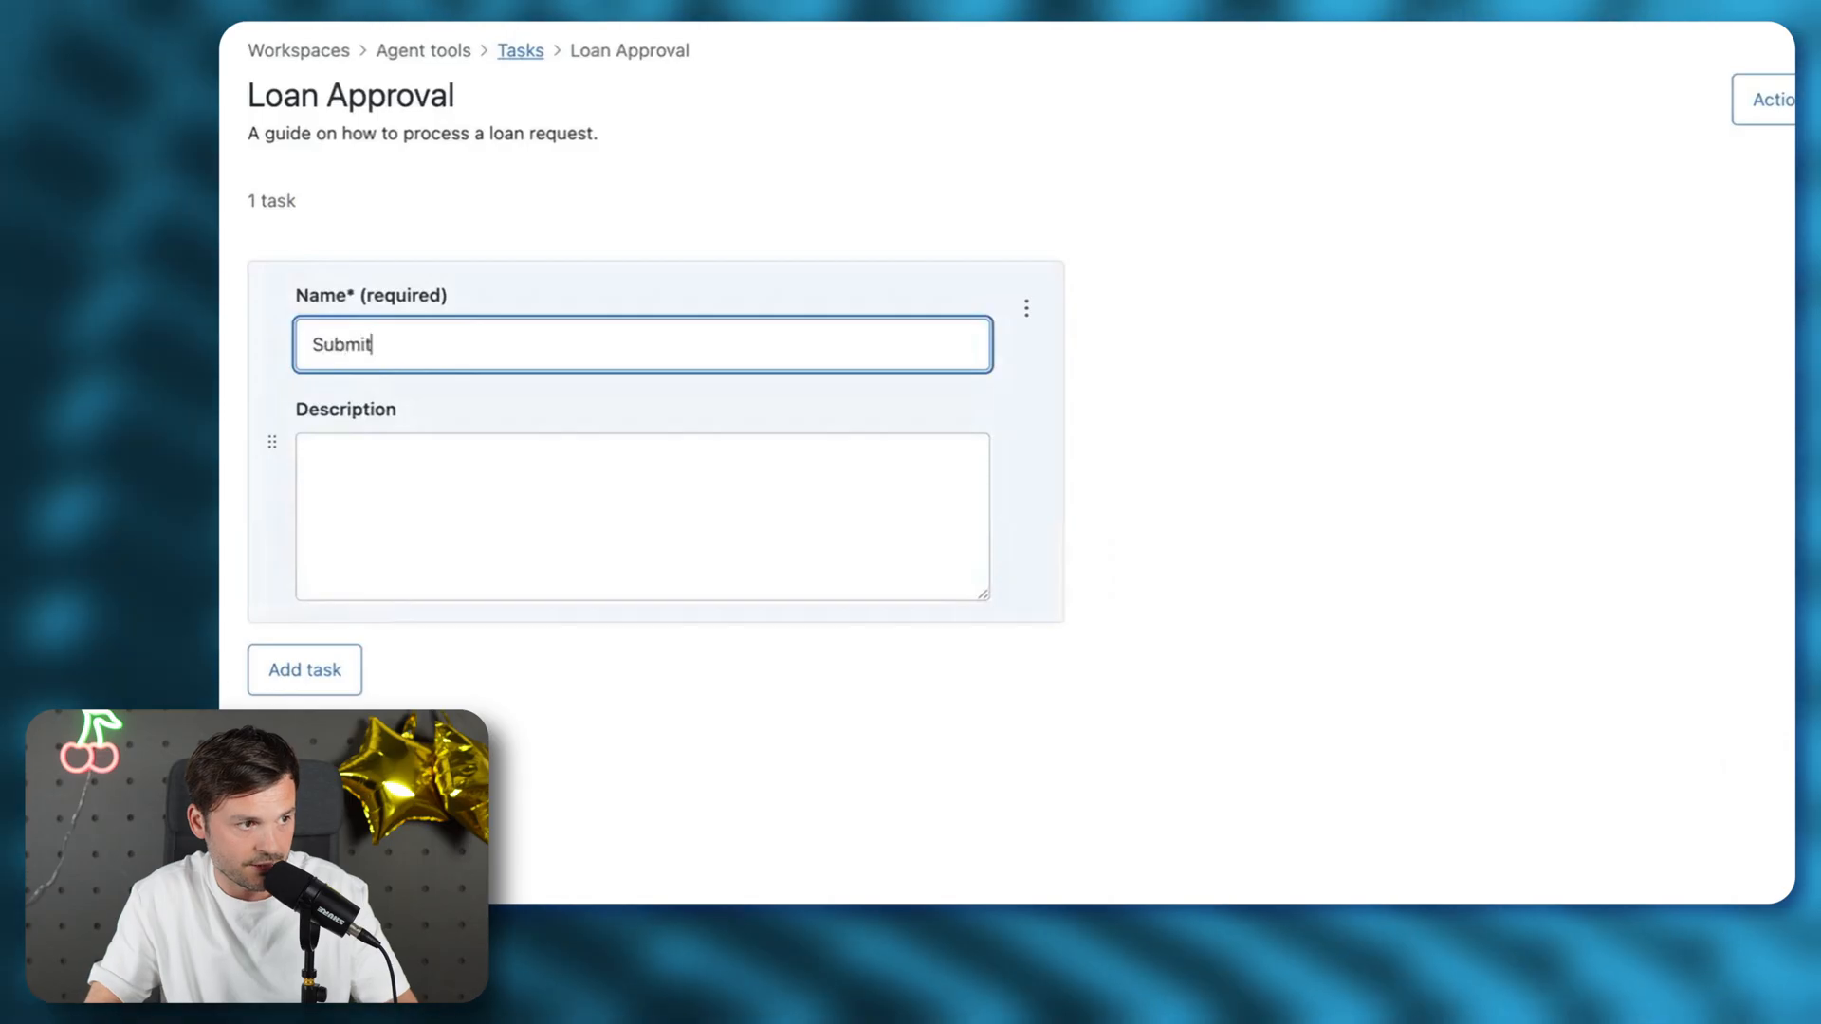
text( paperwork)
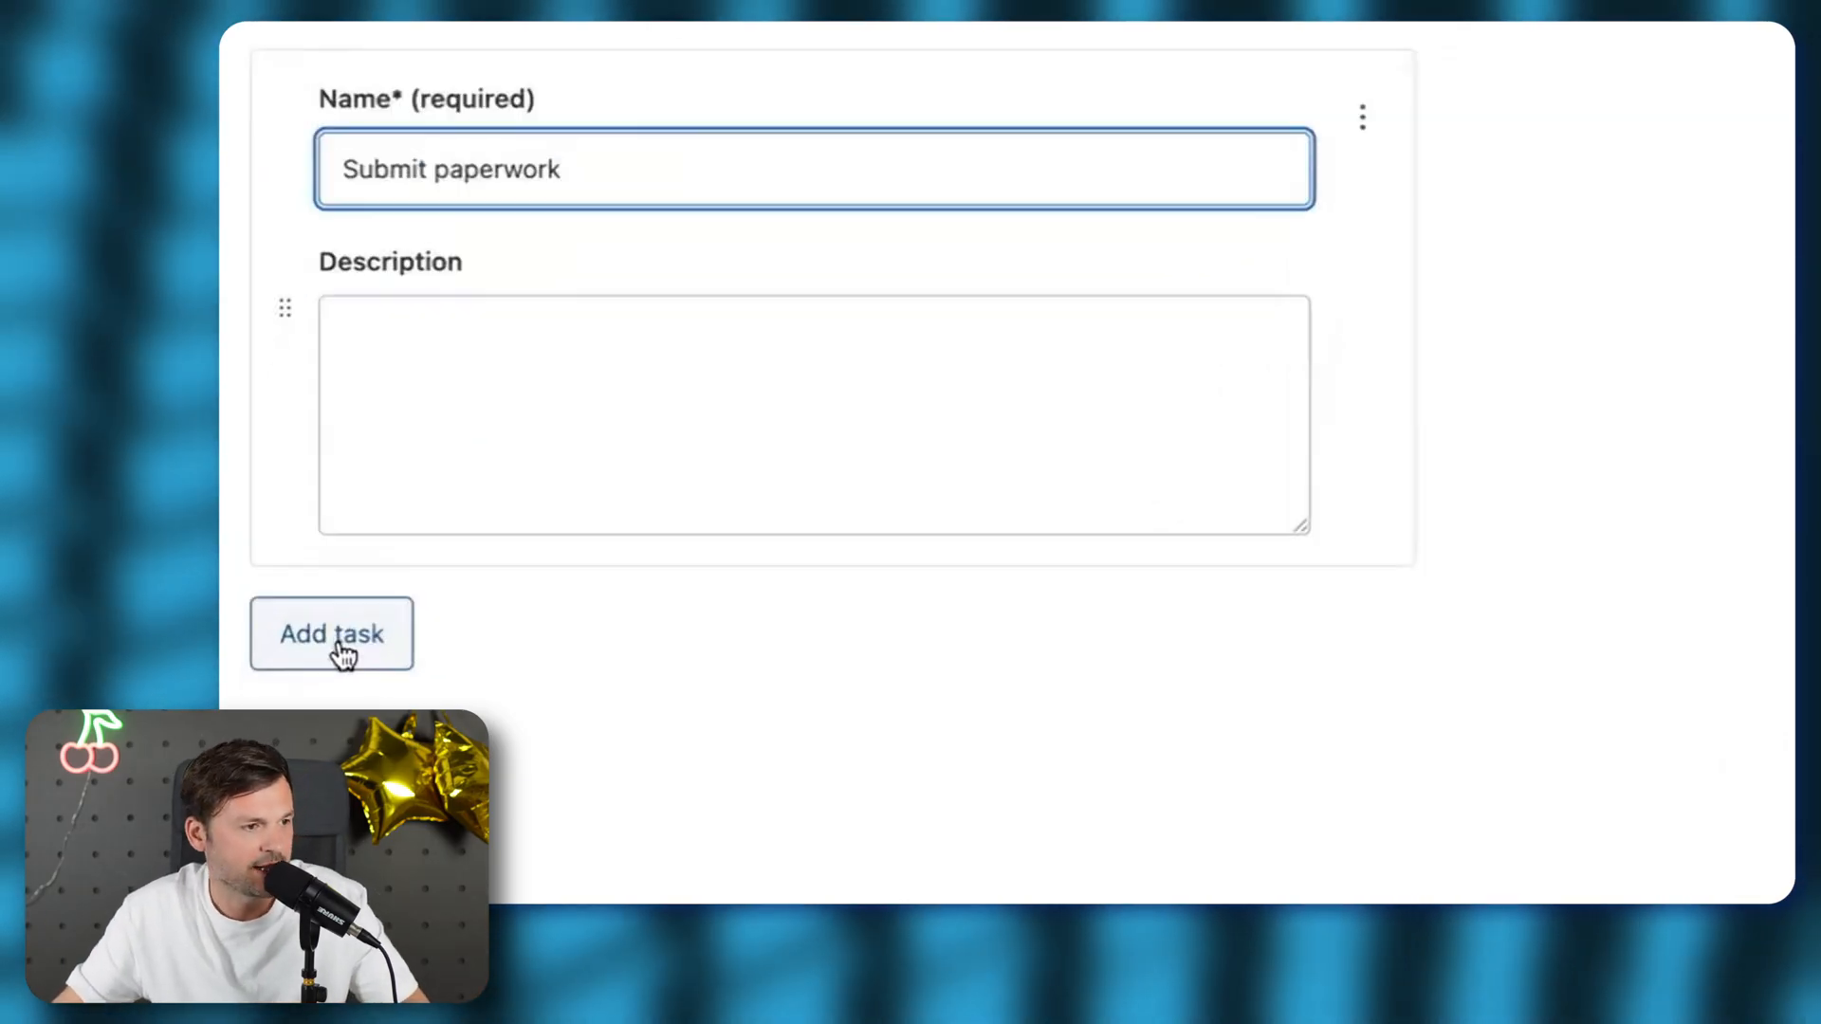
click(341, 653)
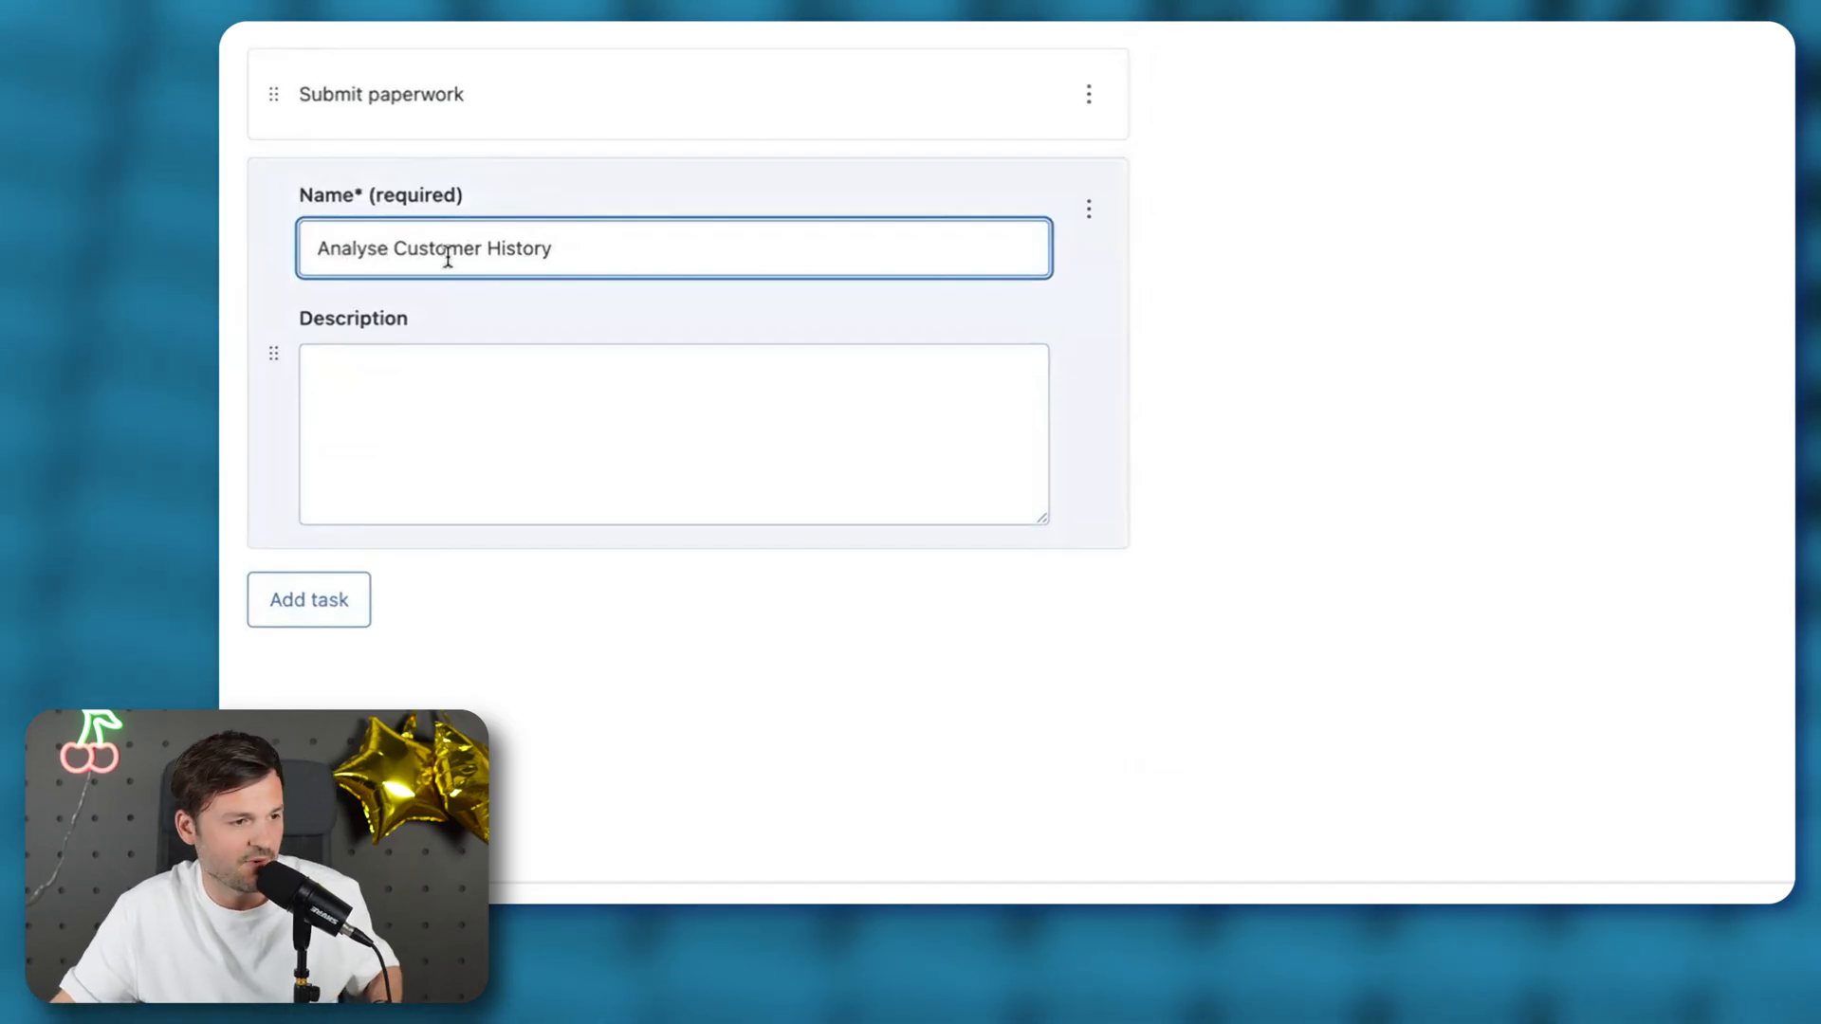
Add a third task named "Pre-approve loan" to the Loan Approval list
click(333, 585)
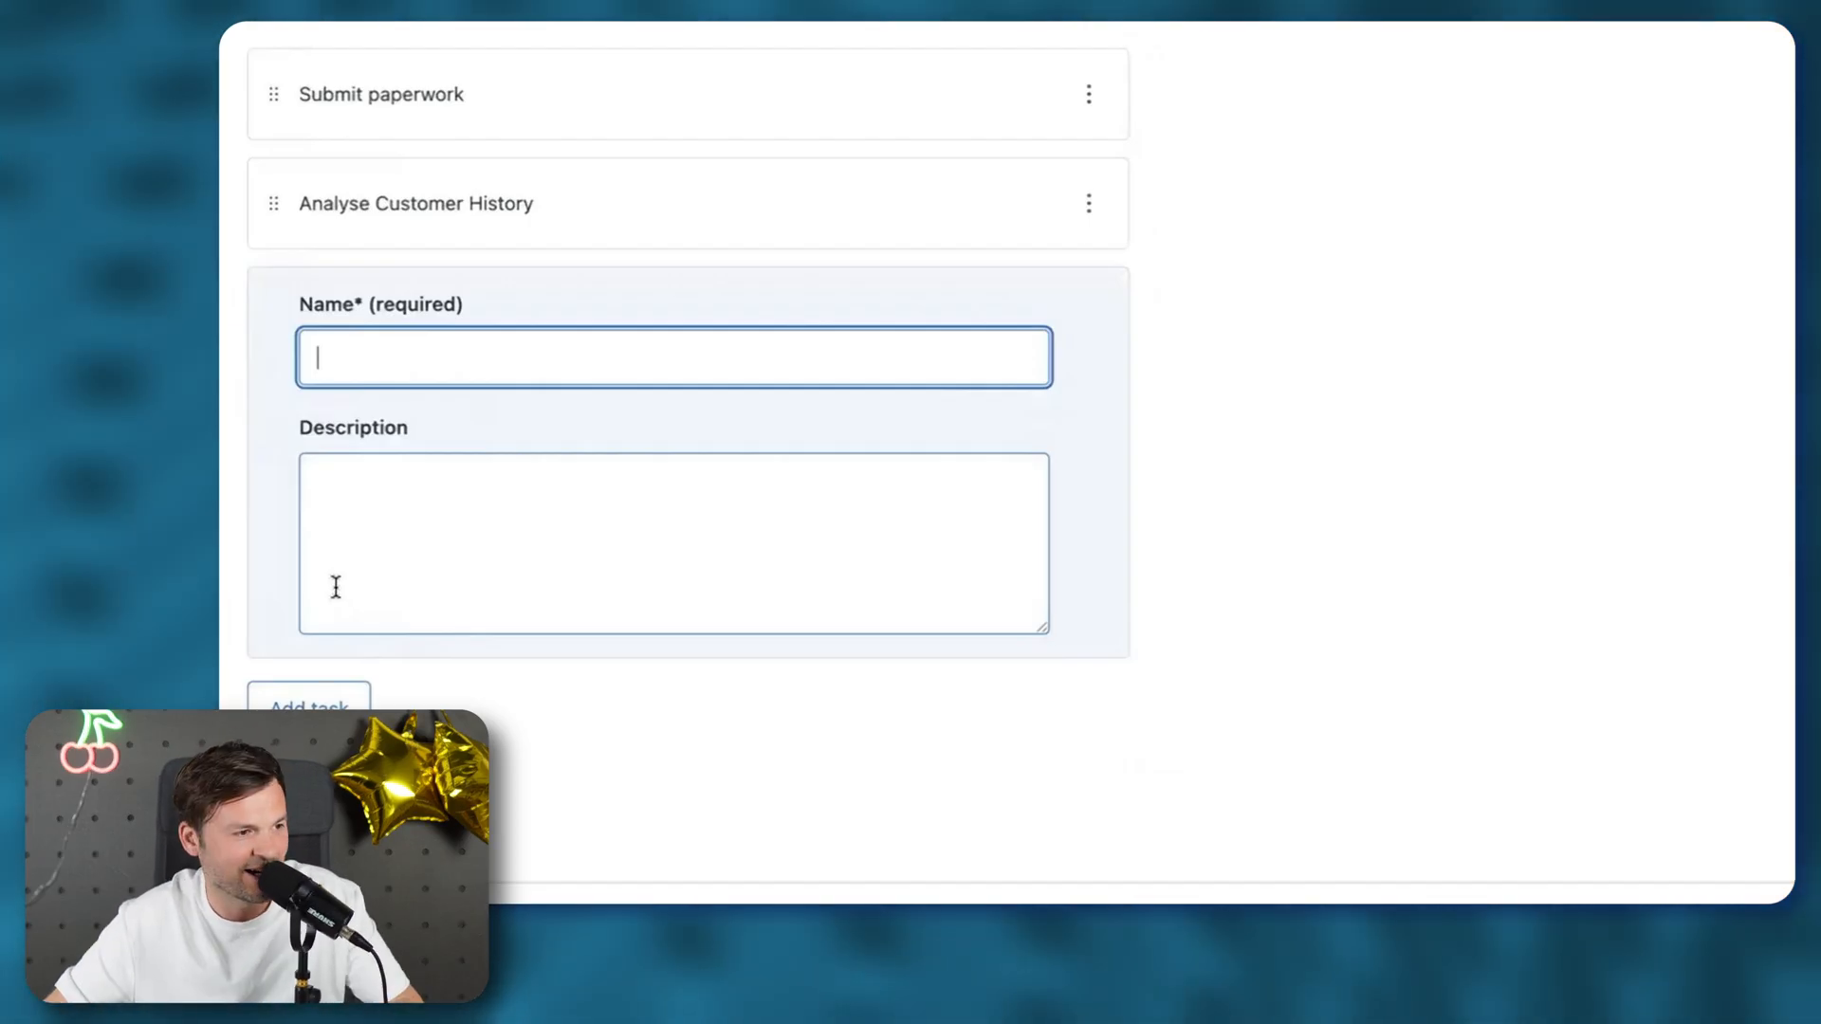
text(Pre)
key(BackSpace)
key(BackSpace)
key(BackSpace)
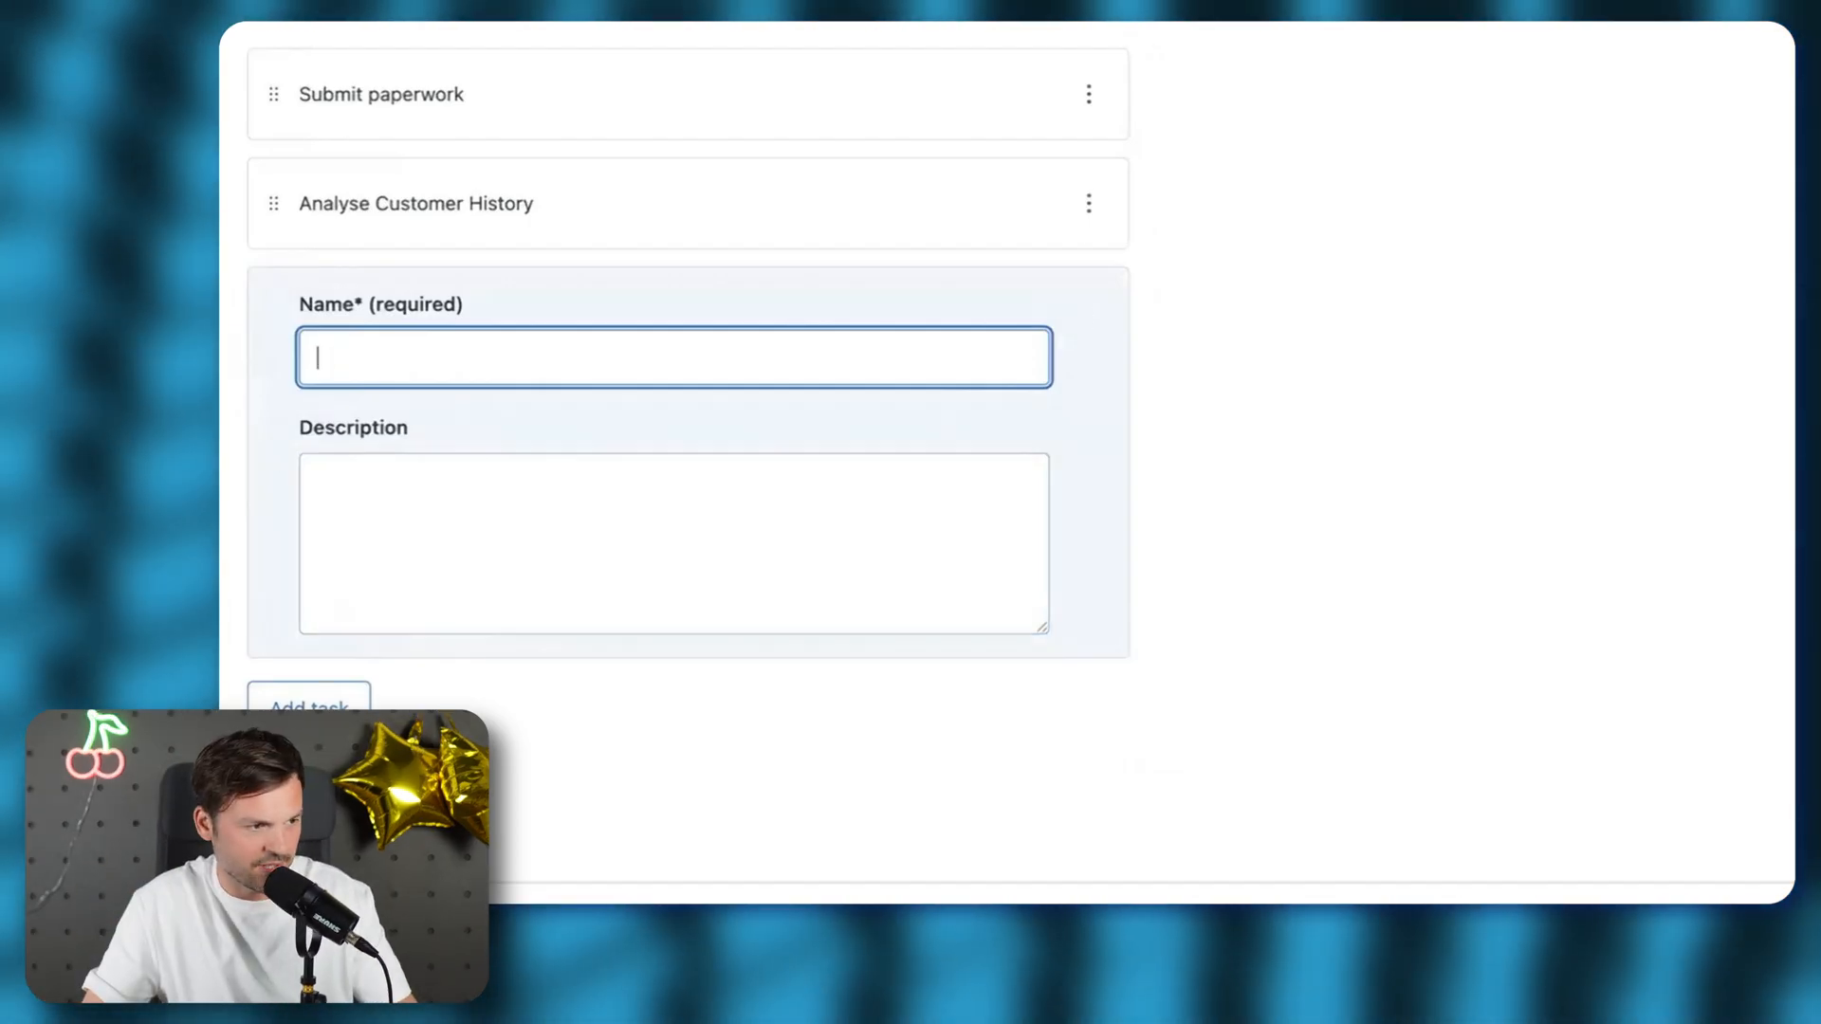
text(Pre-)
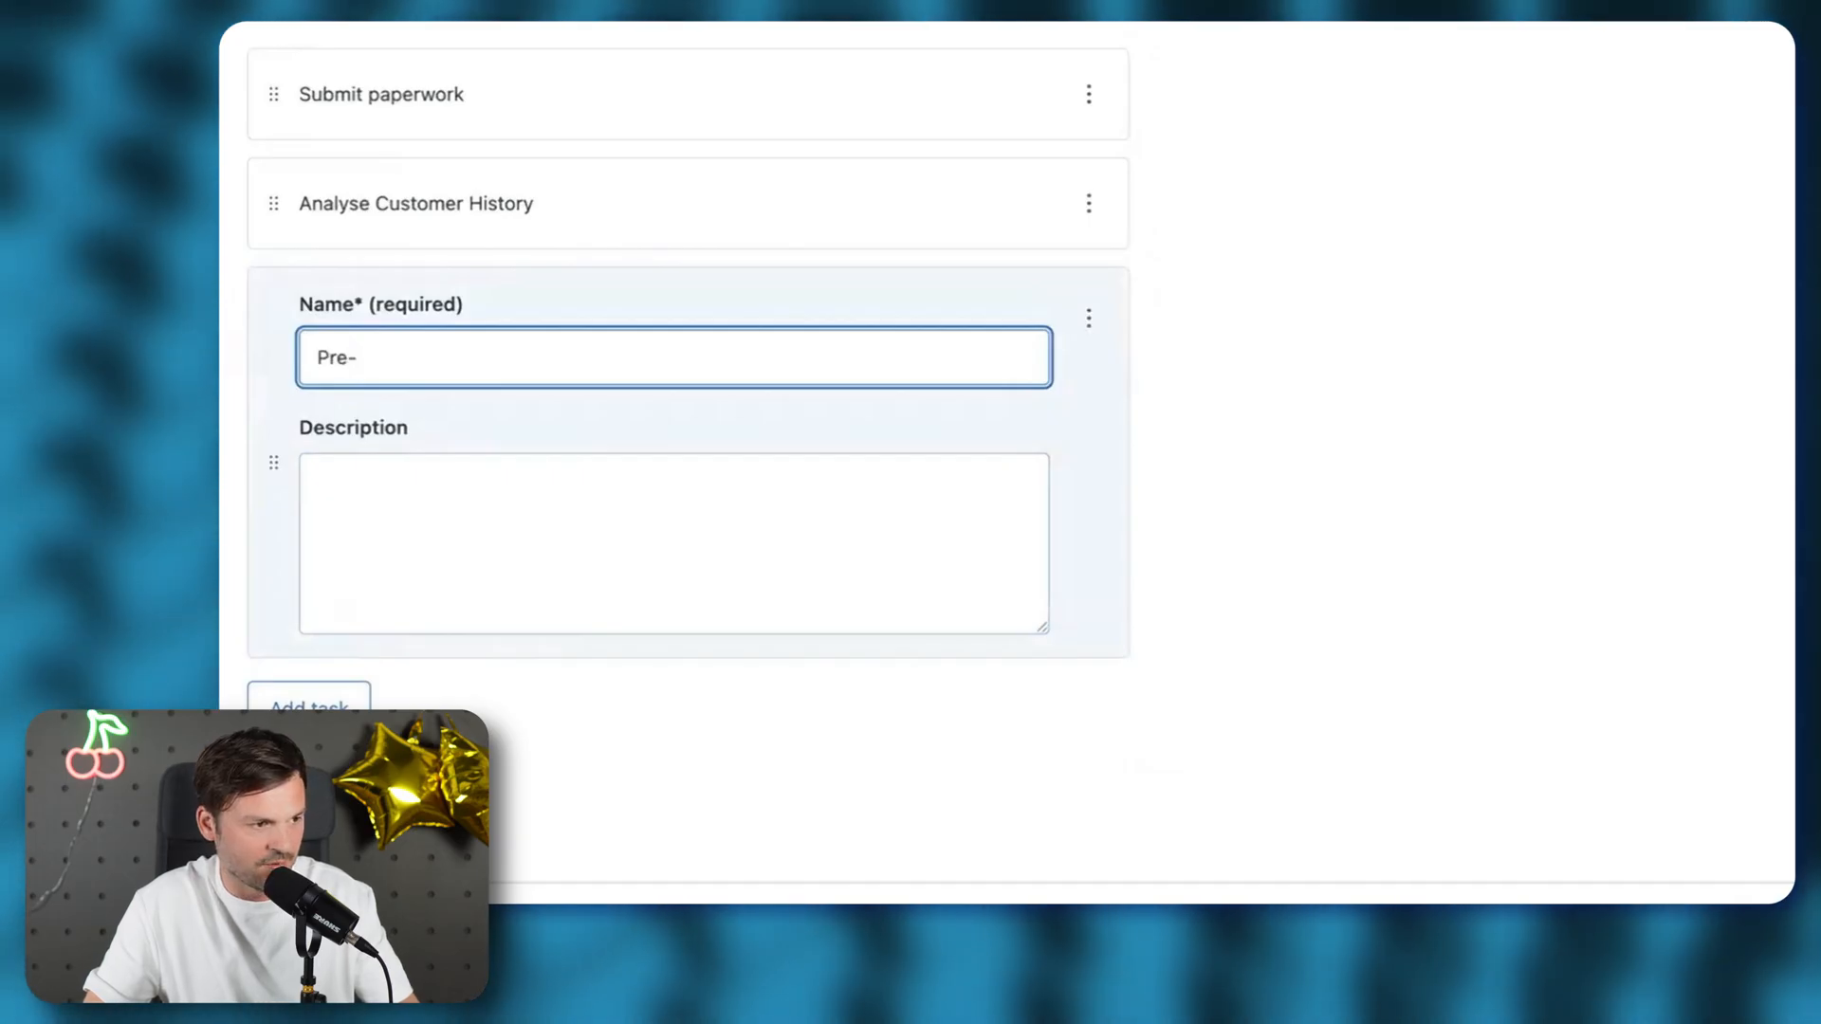
text(approve loan)
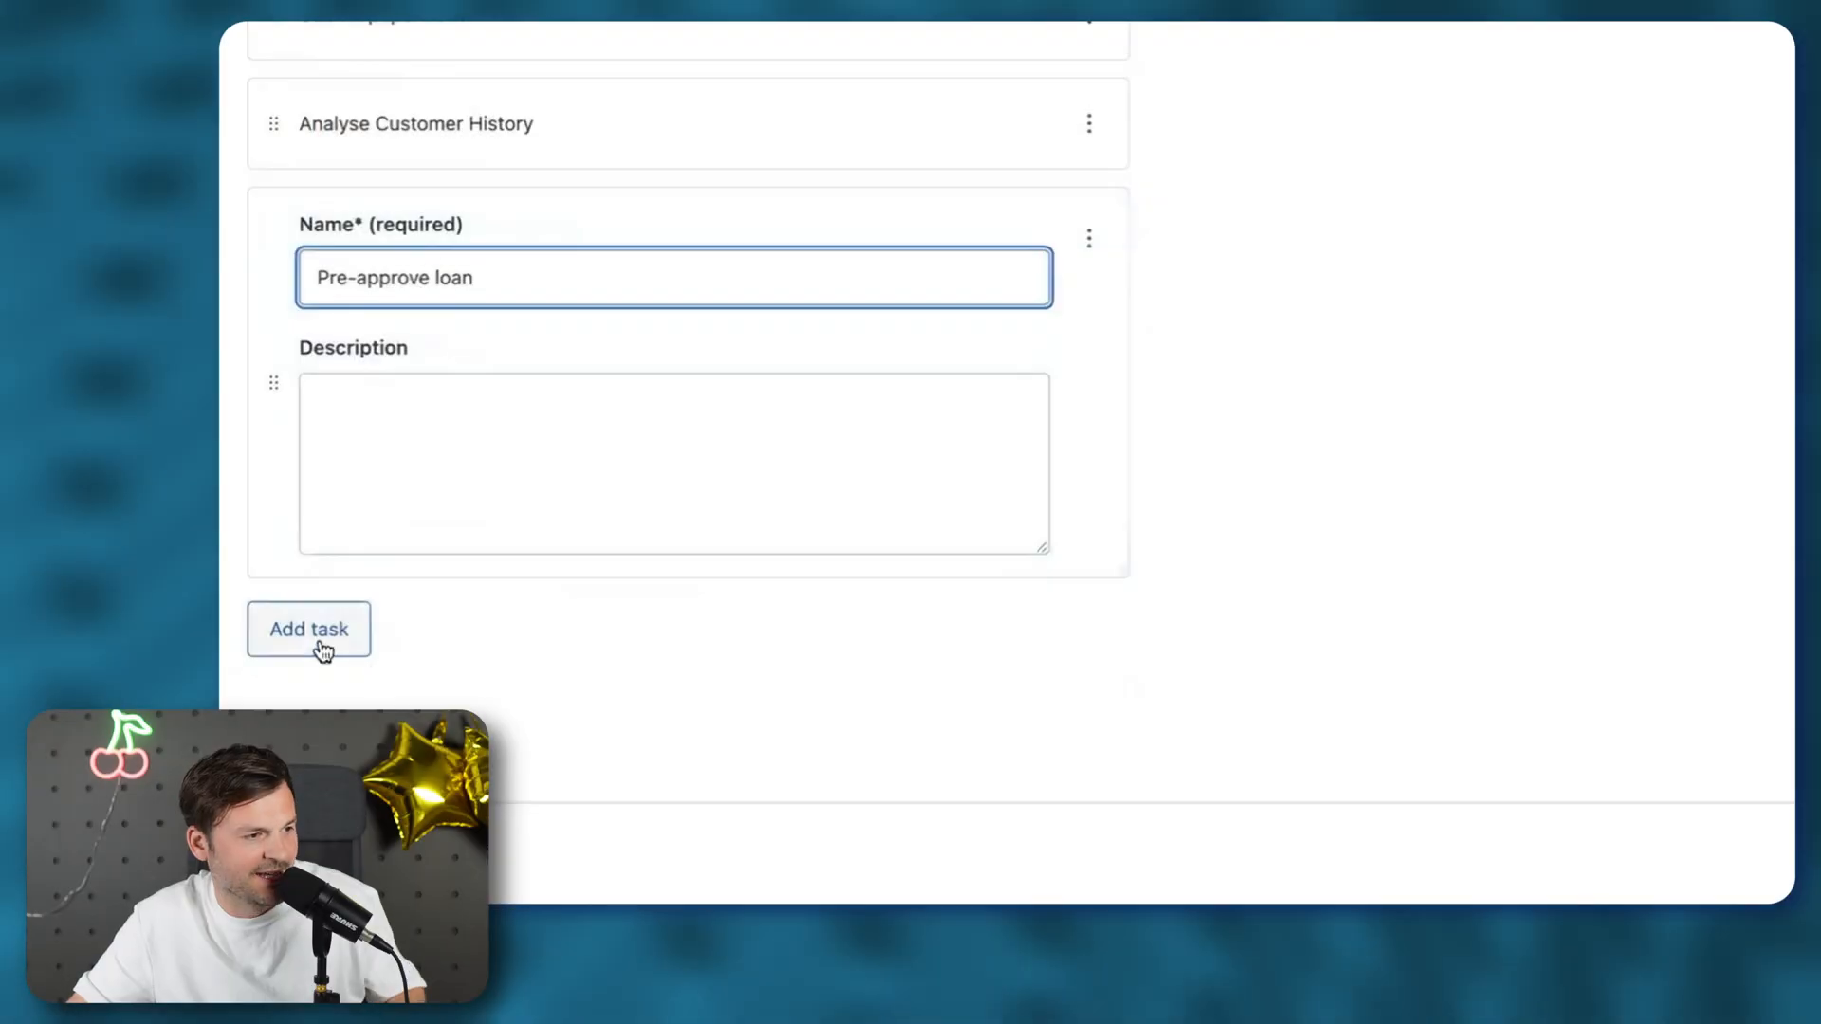
Add a fourth task named "Get branch manager approval" to the list
click(331, 645)
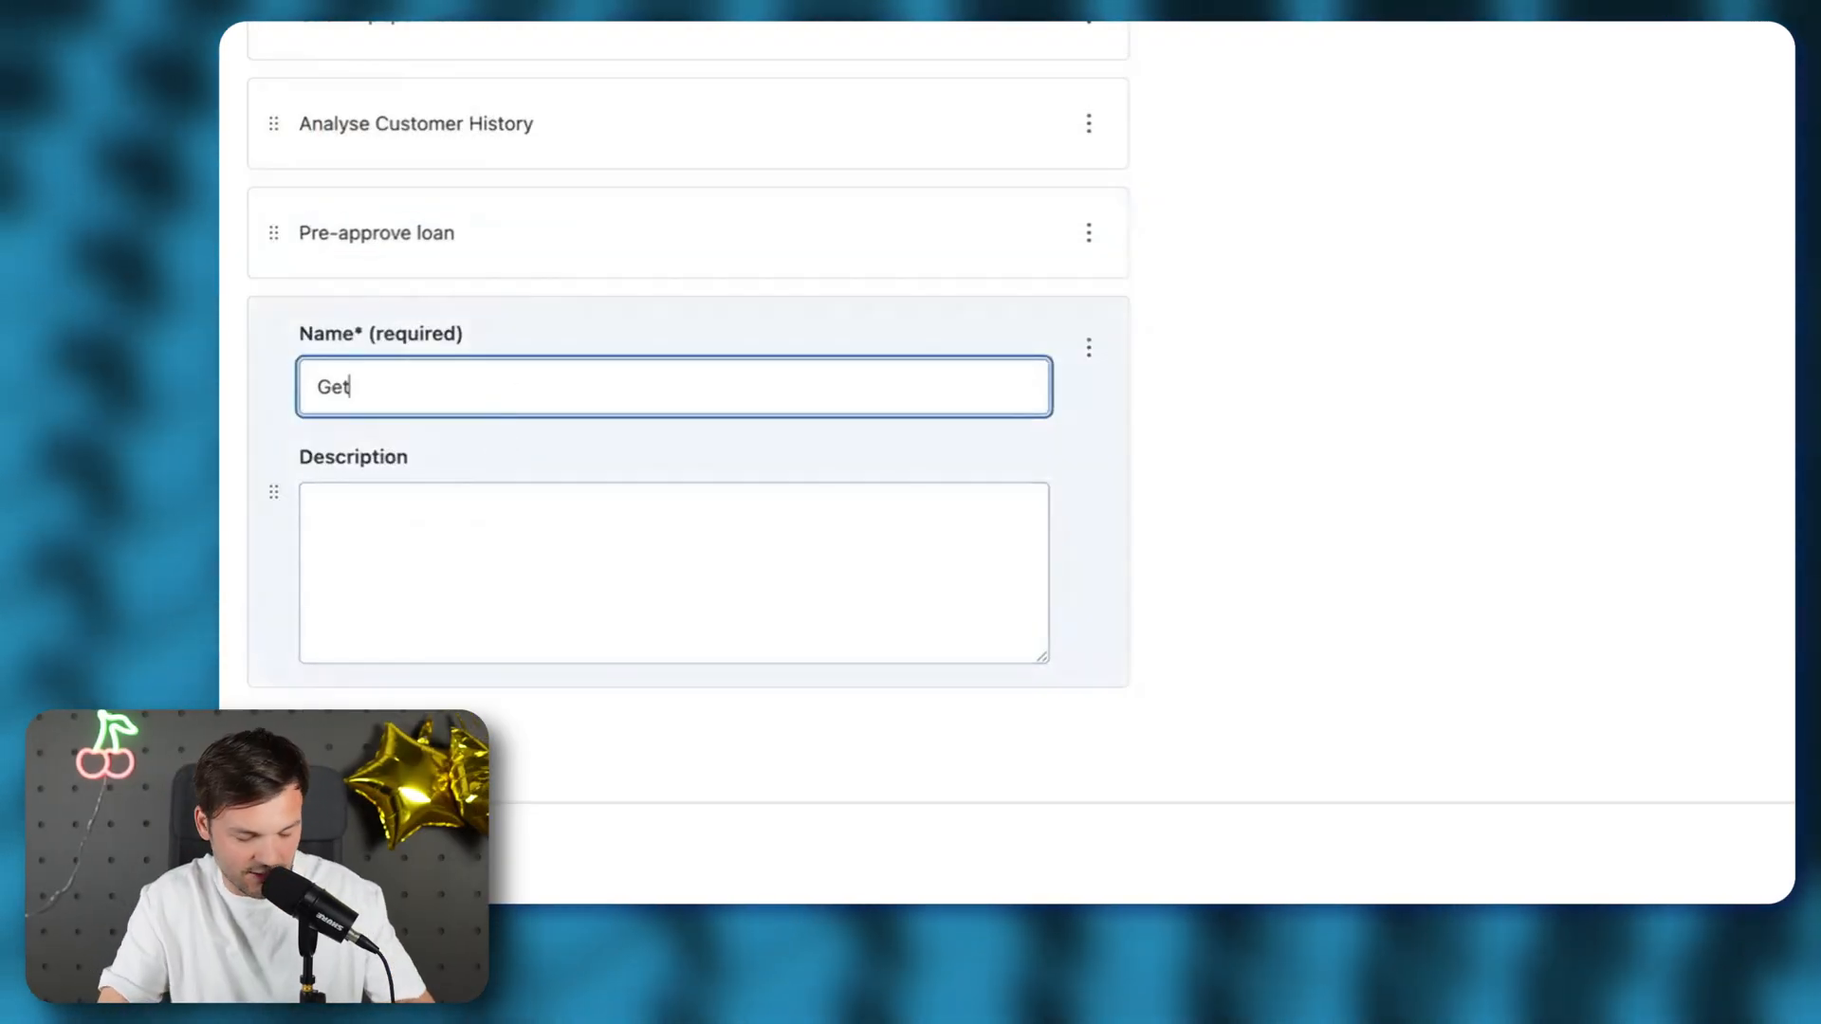
text(Get branch manager)
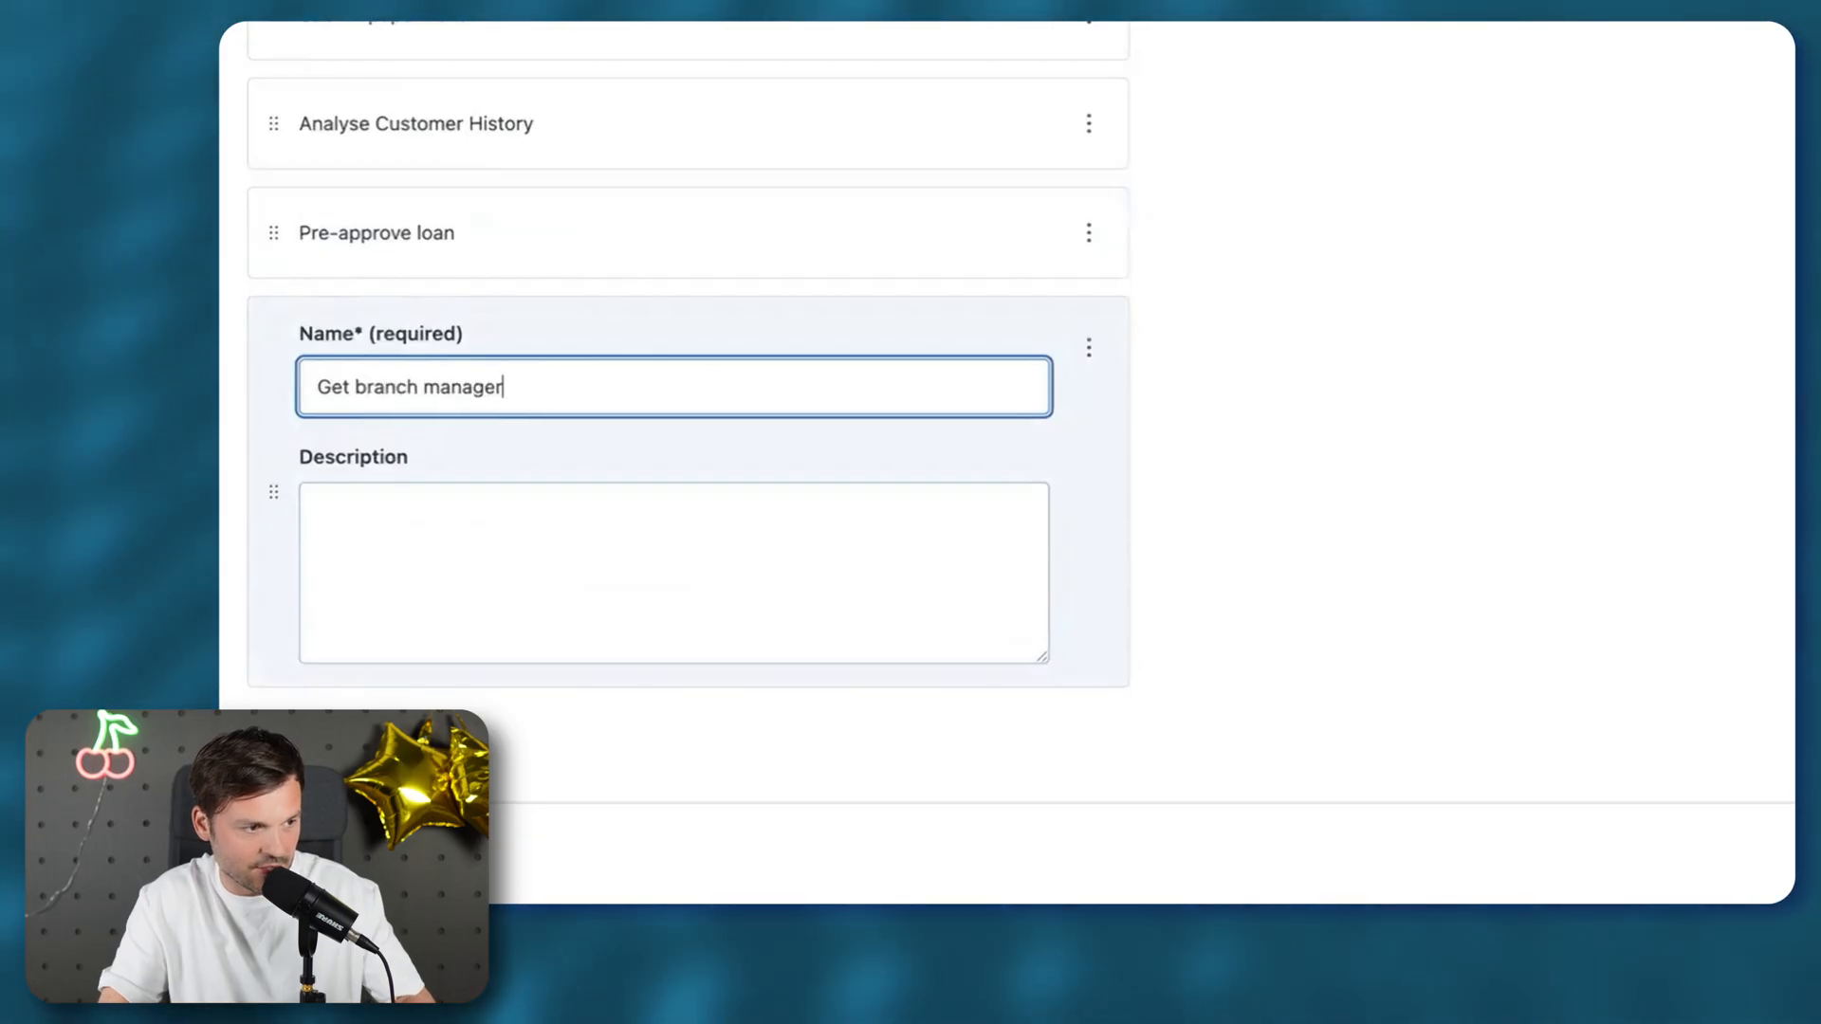
text(l)
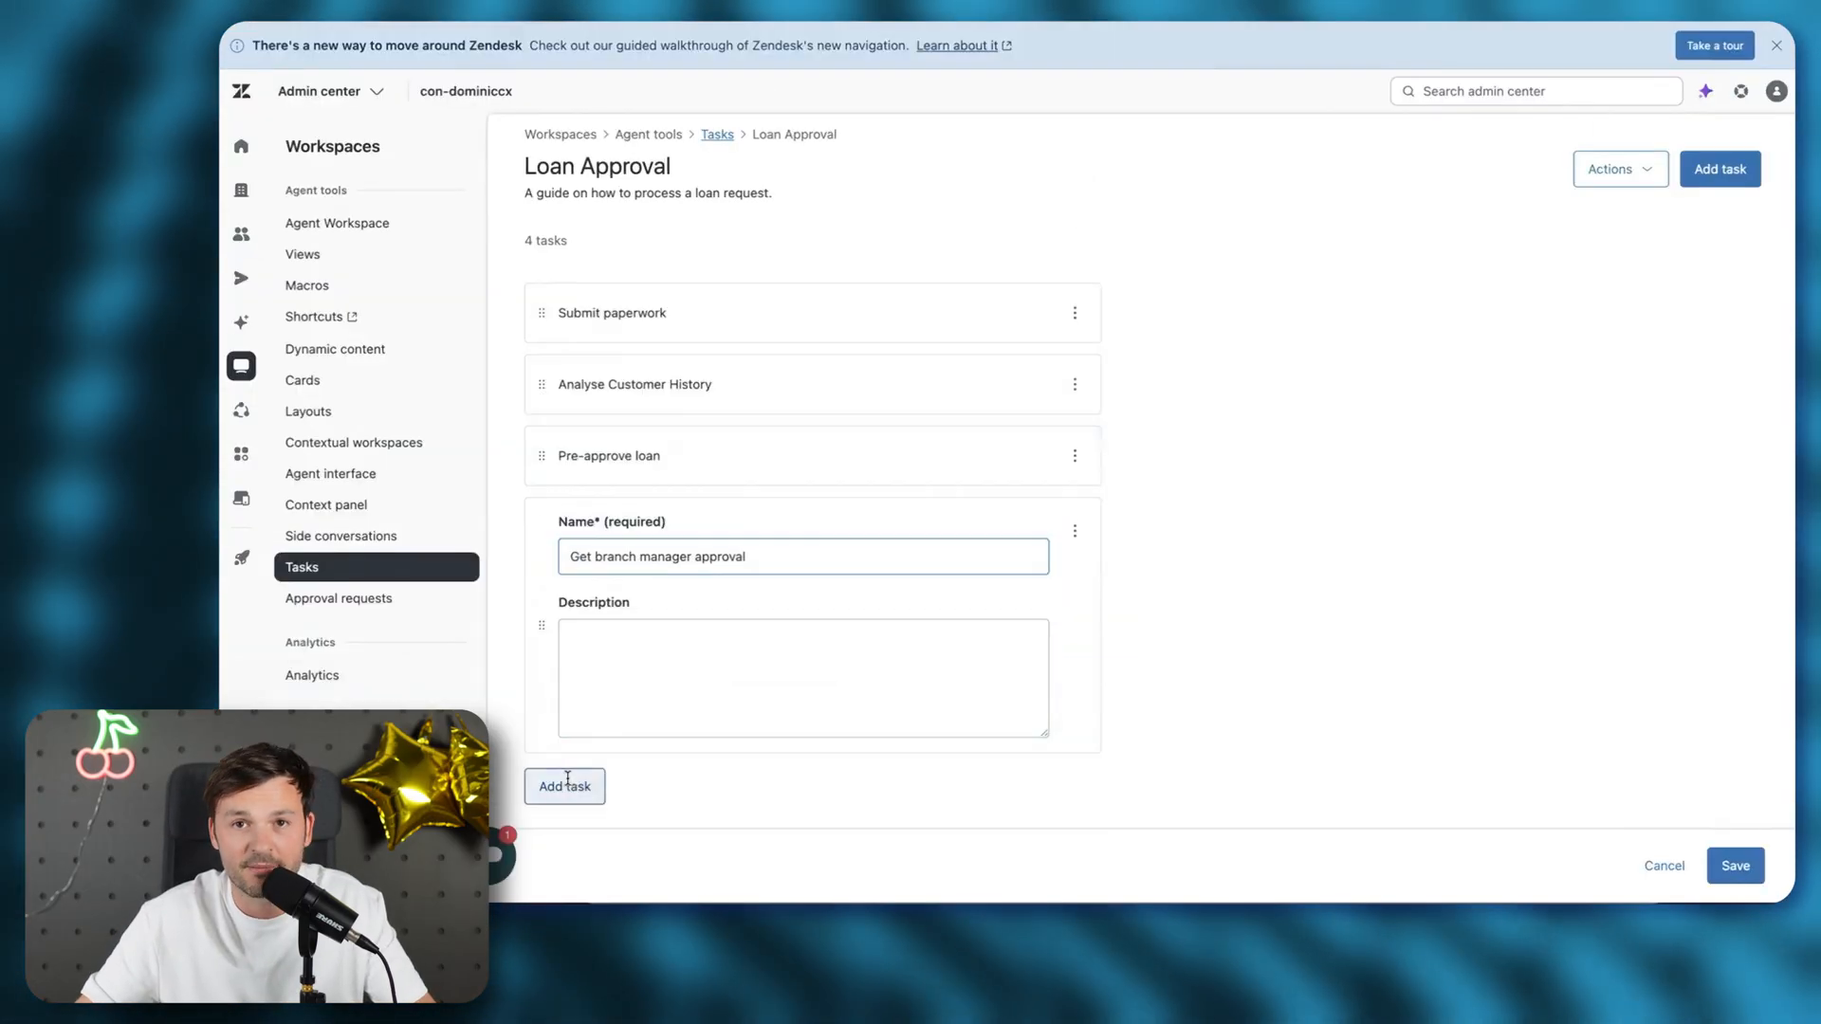
Add a fifth task named "Get regional manager approval" to the list
click(564, 782)
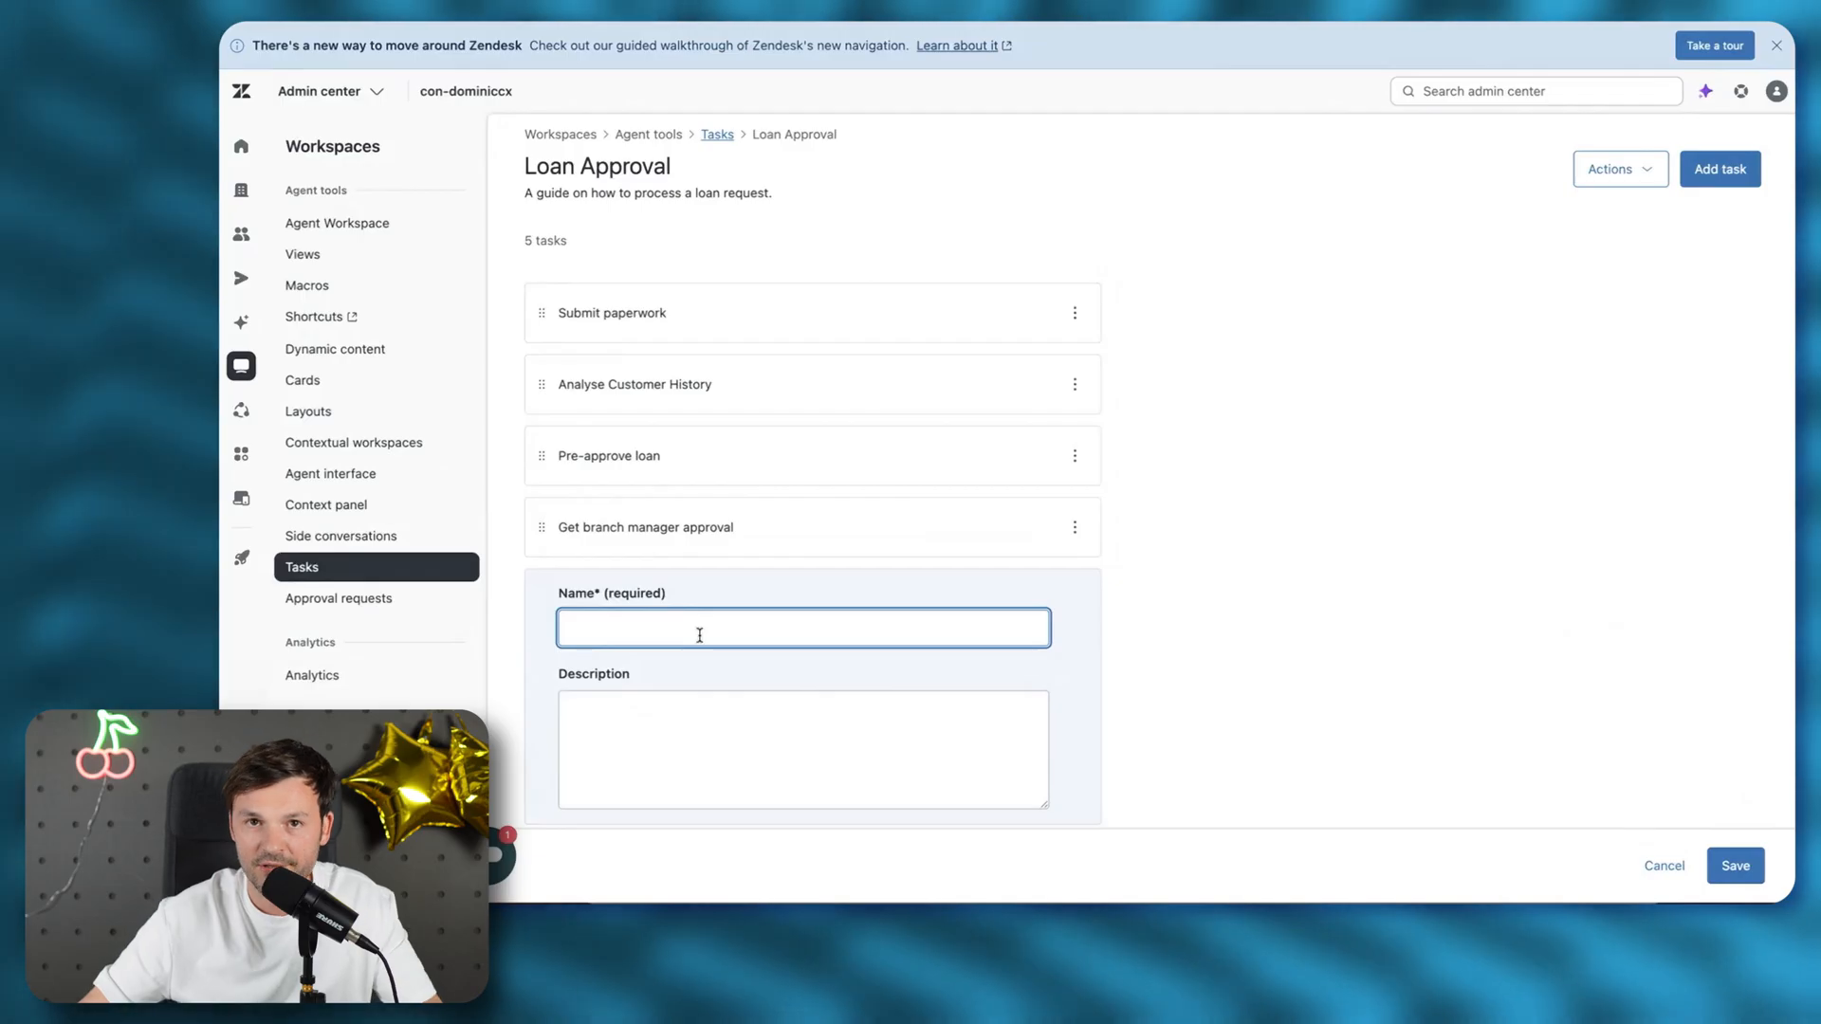
text(Gew)
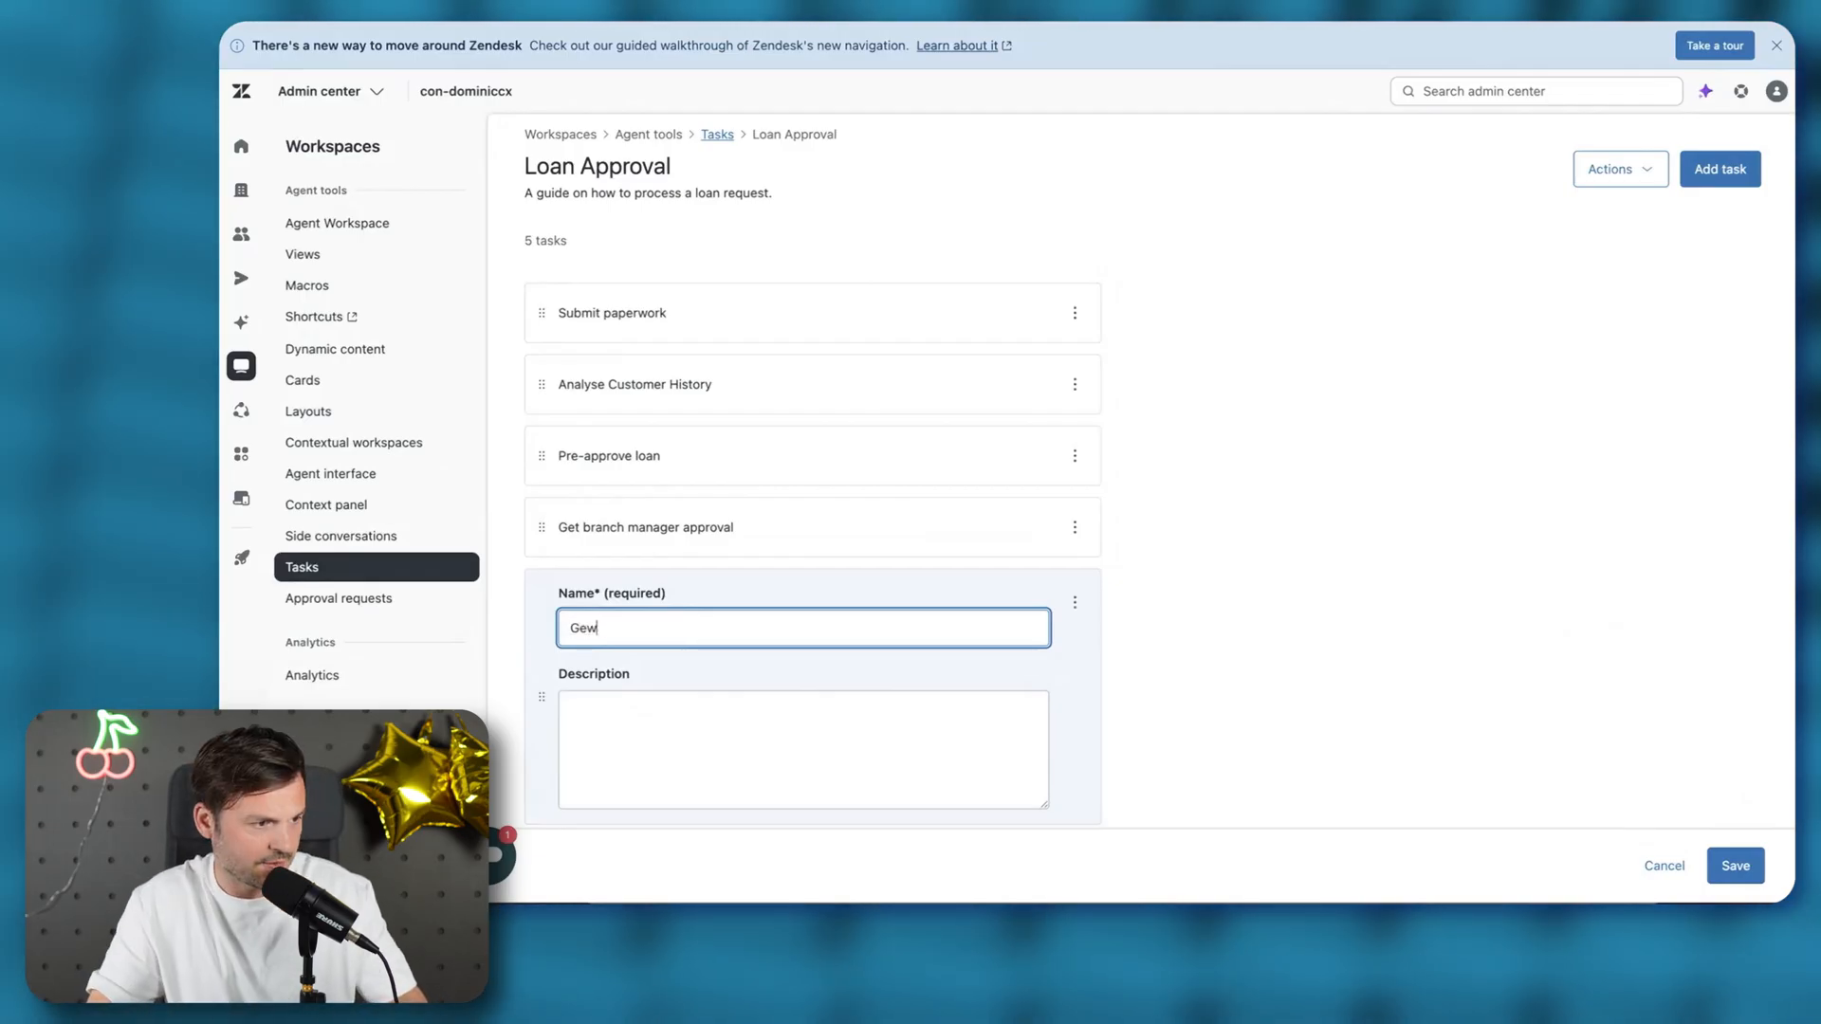
key(BackSpace)
text(t regional manag)
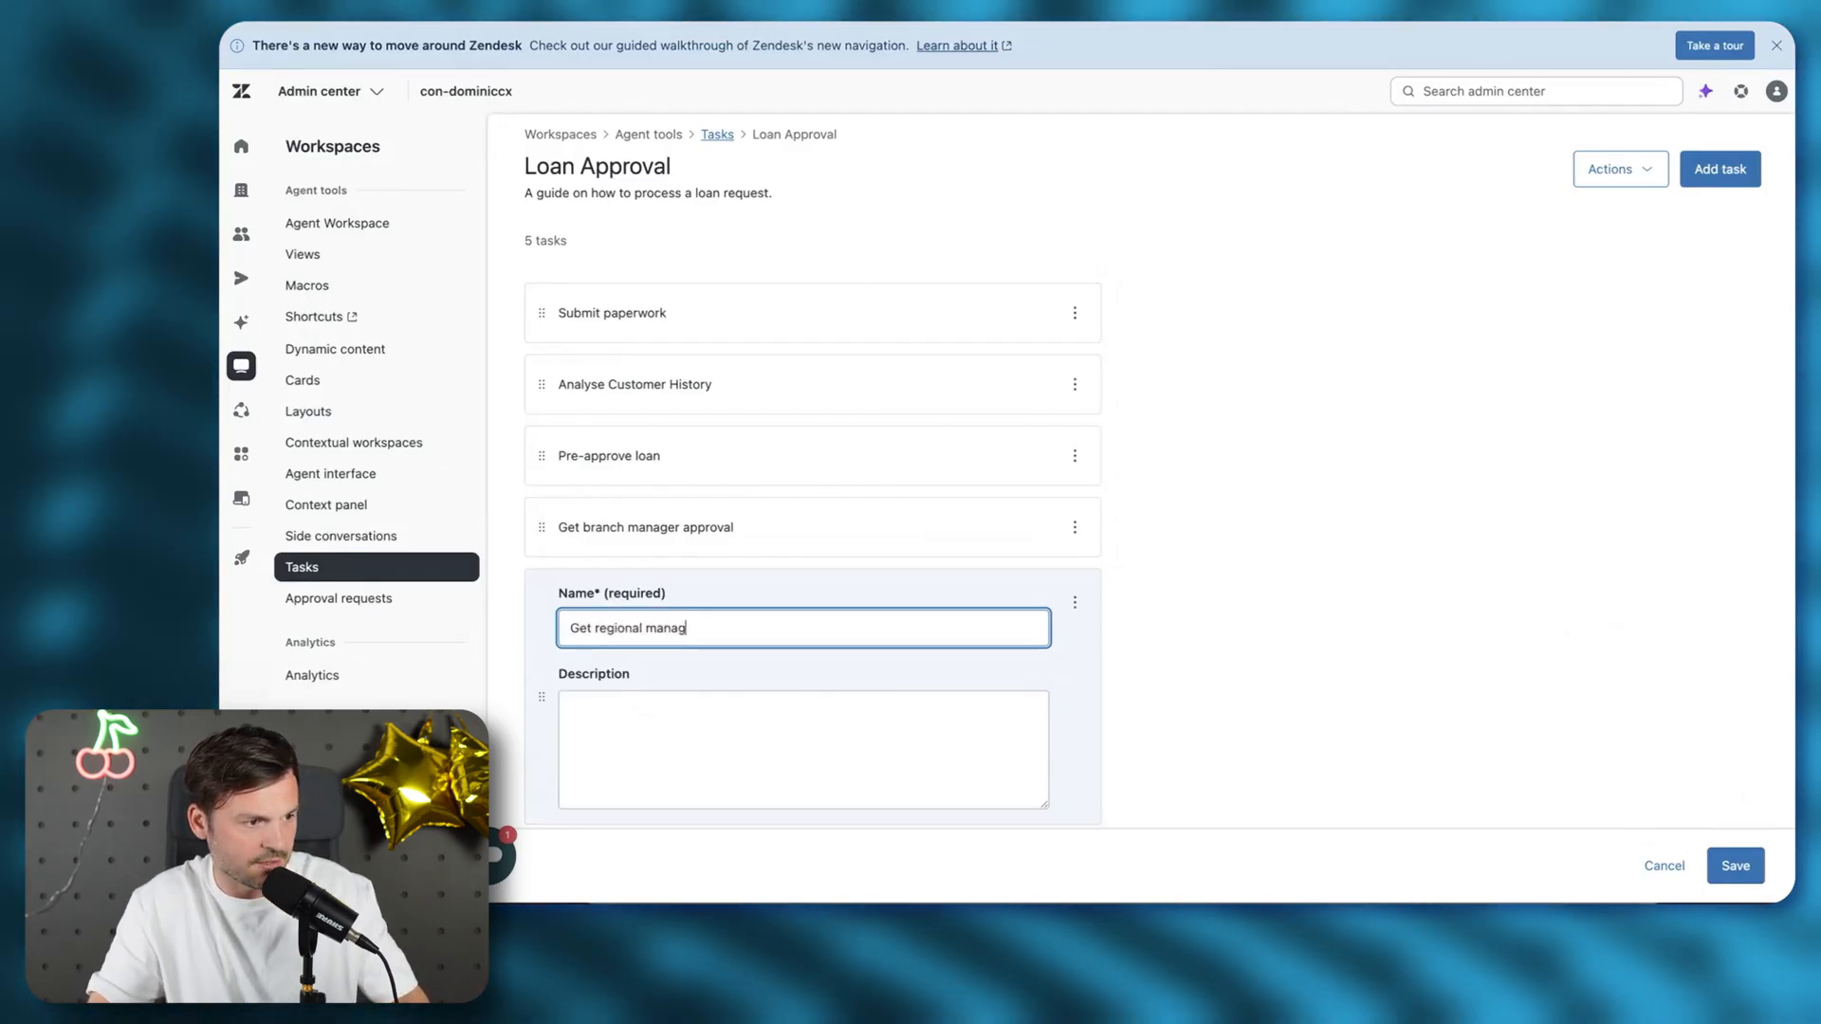
text(er approval)
Add a final task named "Send offer to client" and save the Loan Approval task list
key(Return)
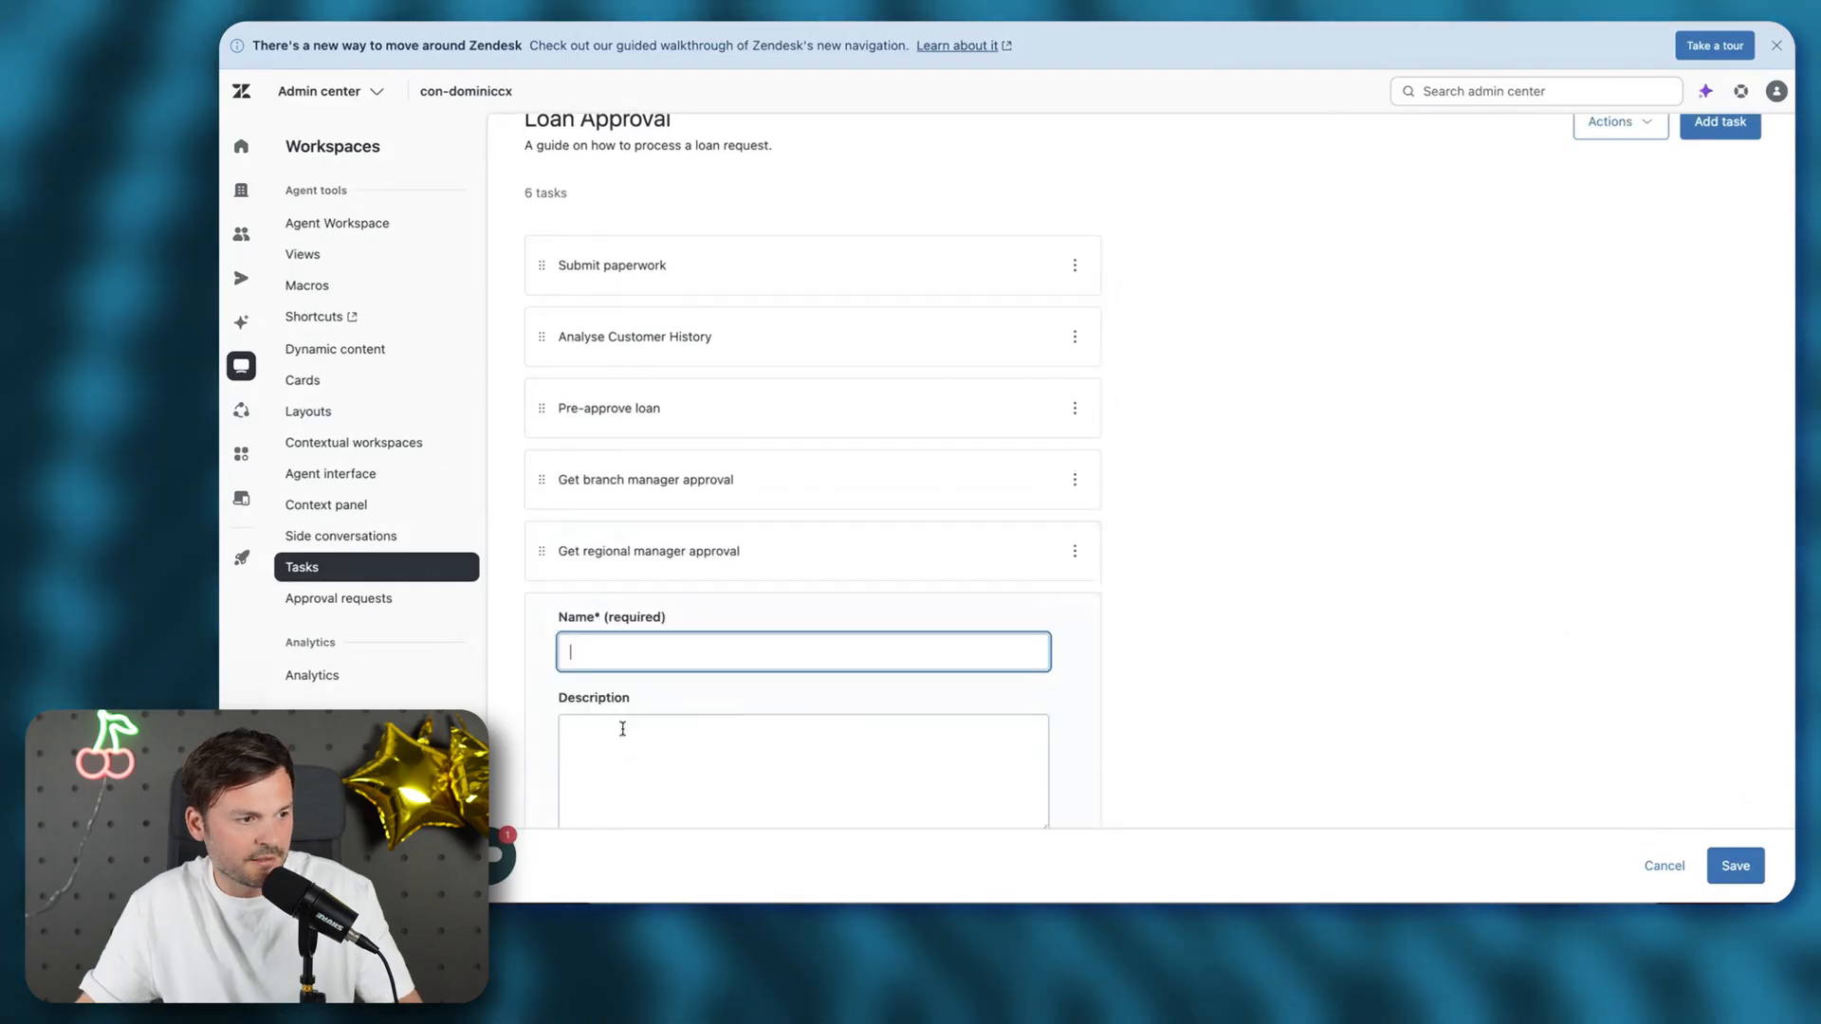
text(Send)
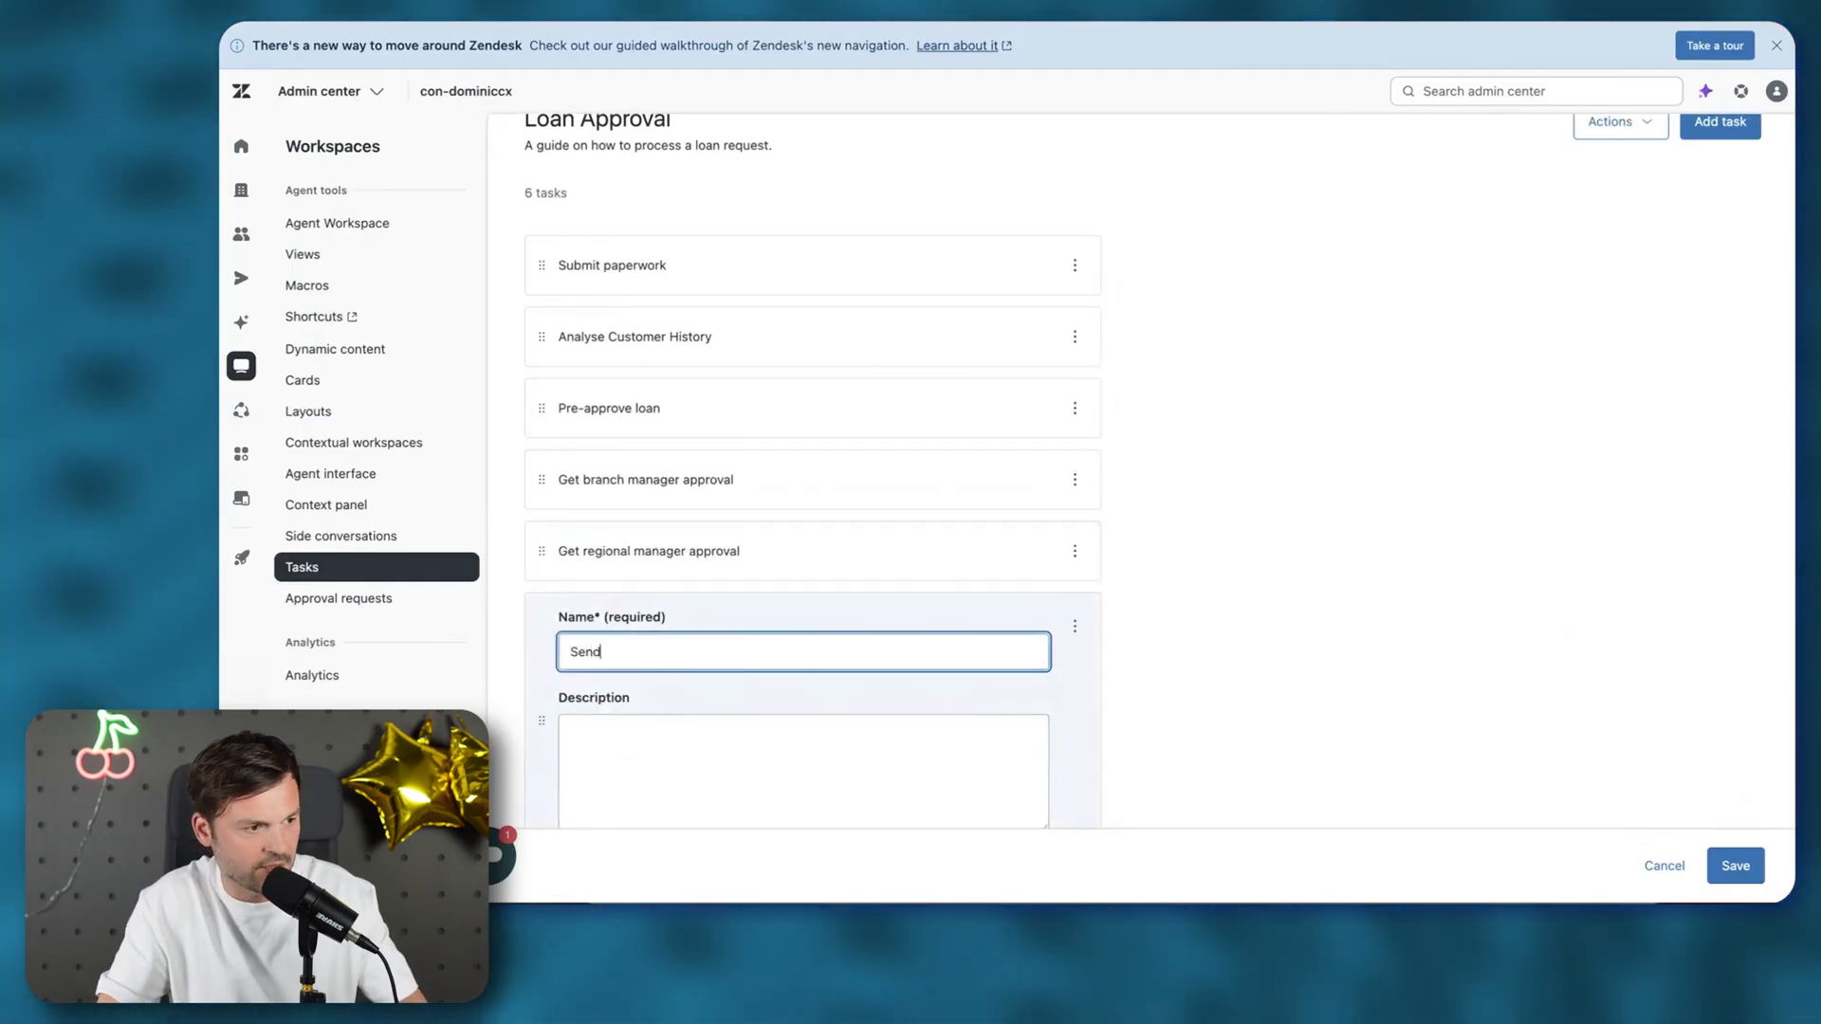
text( offer to client)
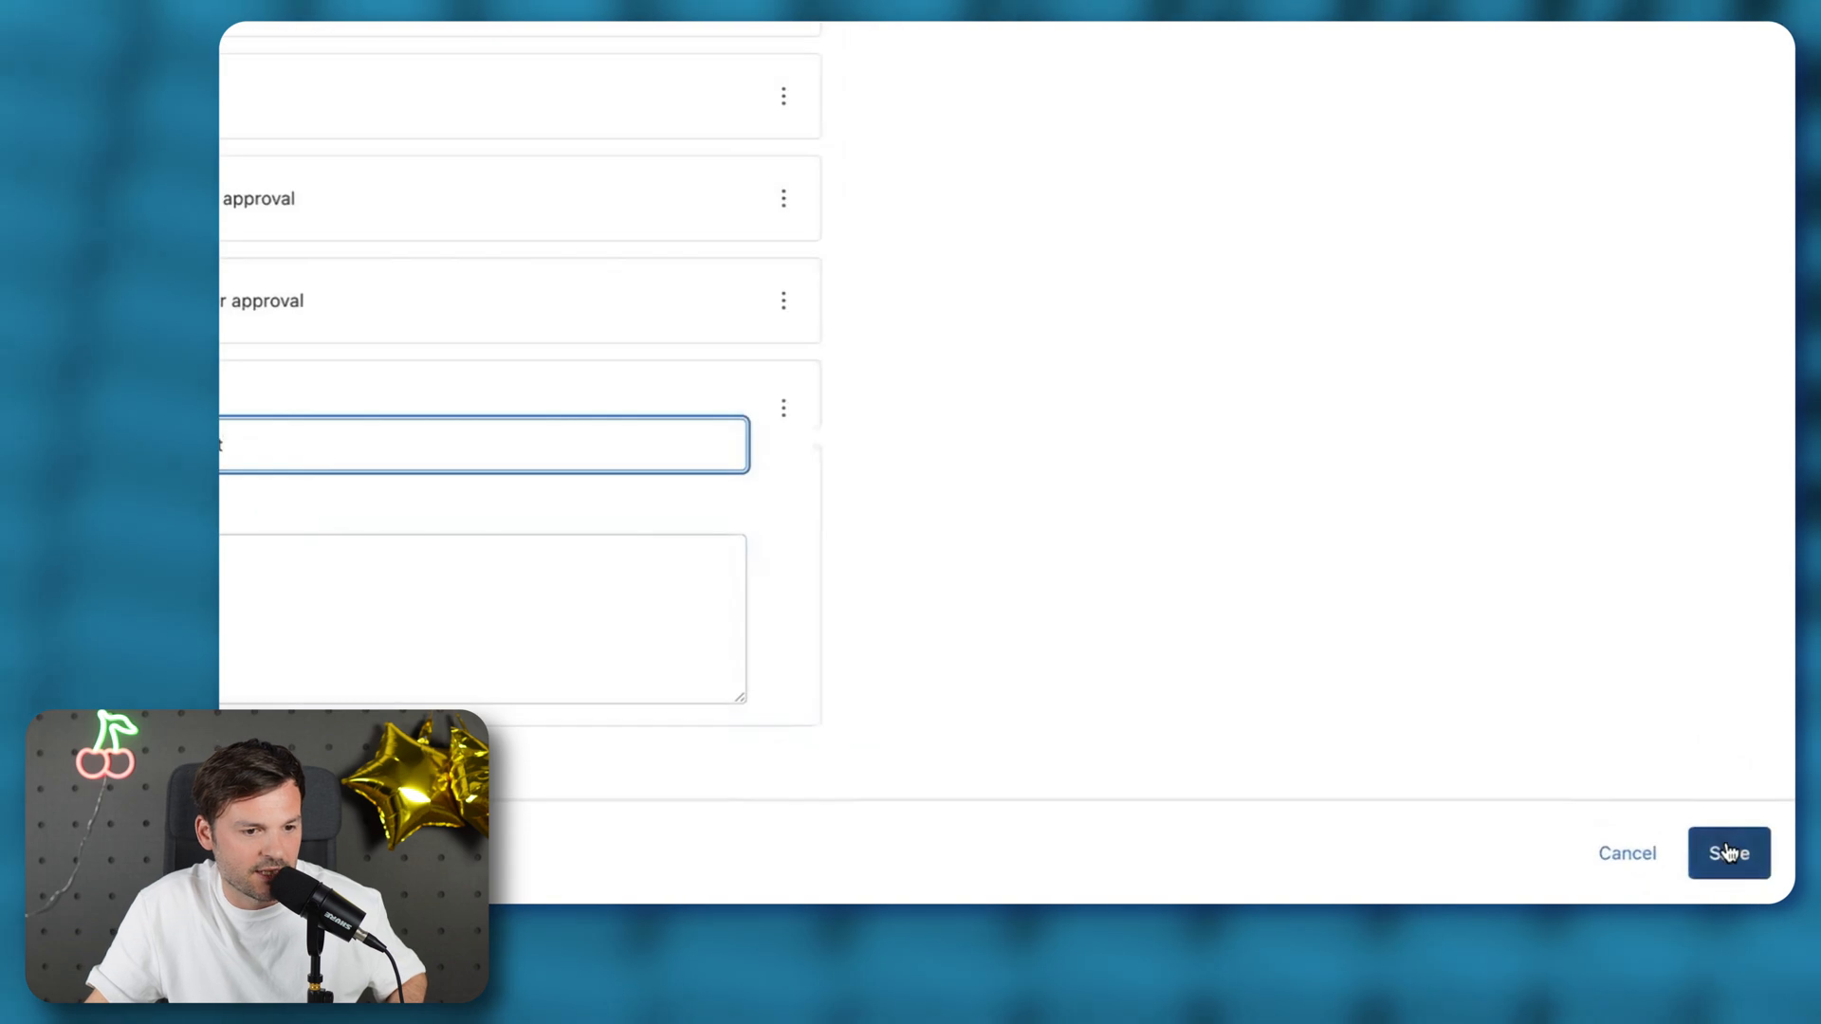
click(1730, 856)
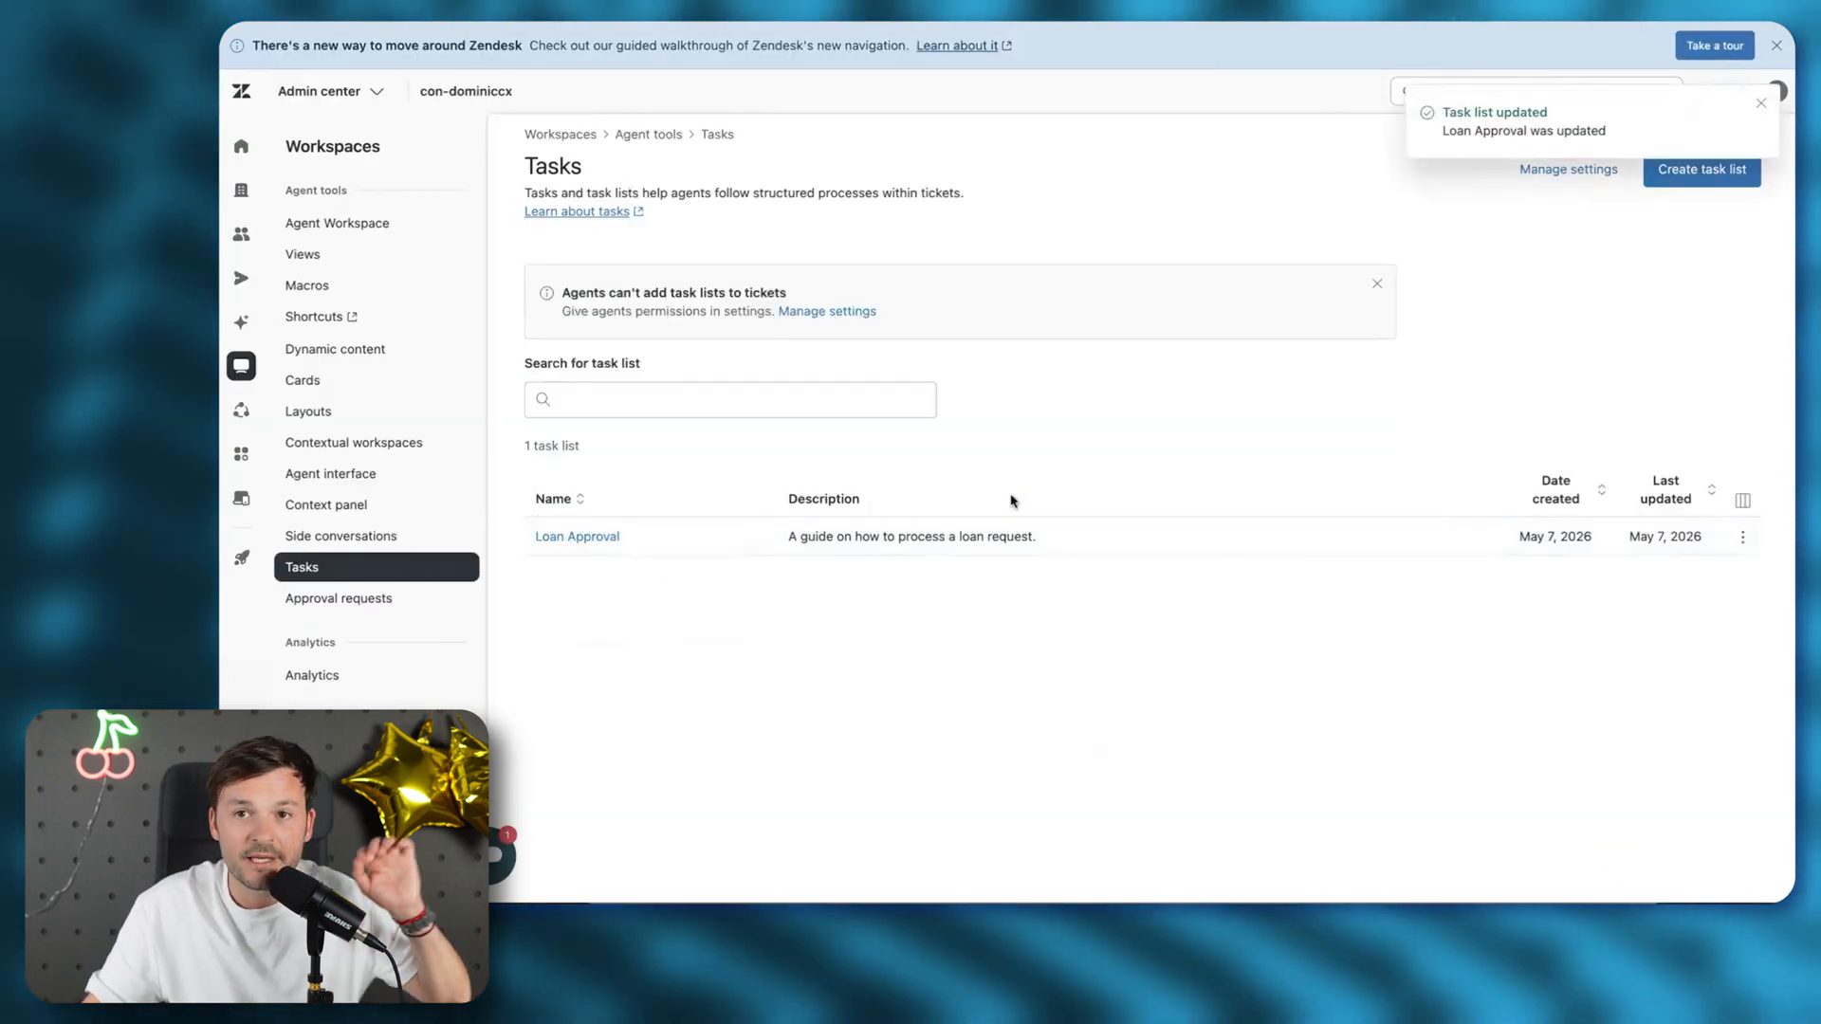
Reopen the Loan Approval task list, review the order of its tasks and save it
click(587, 540)
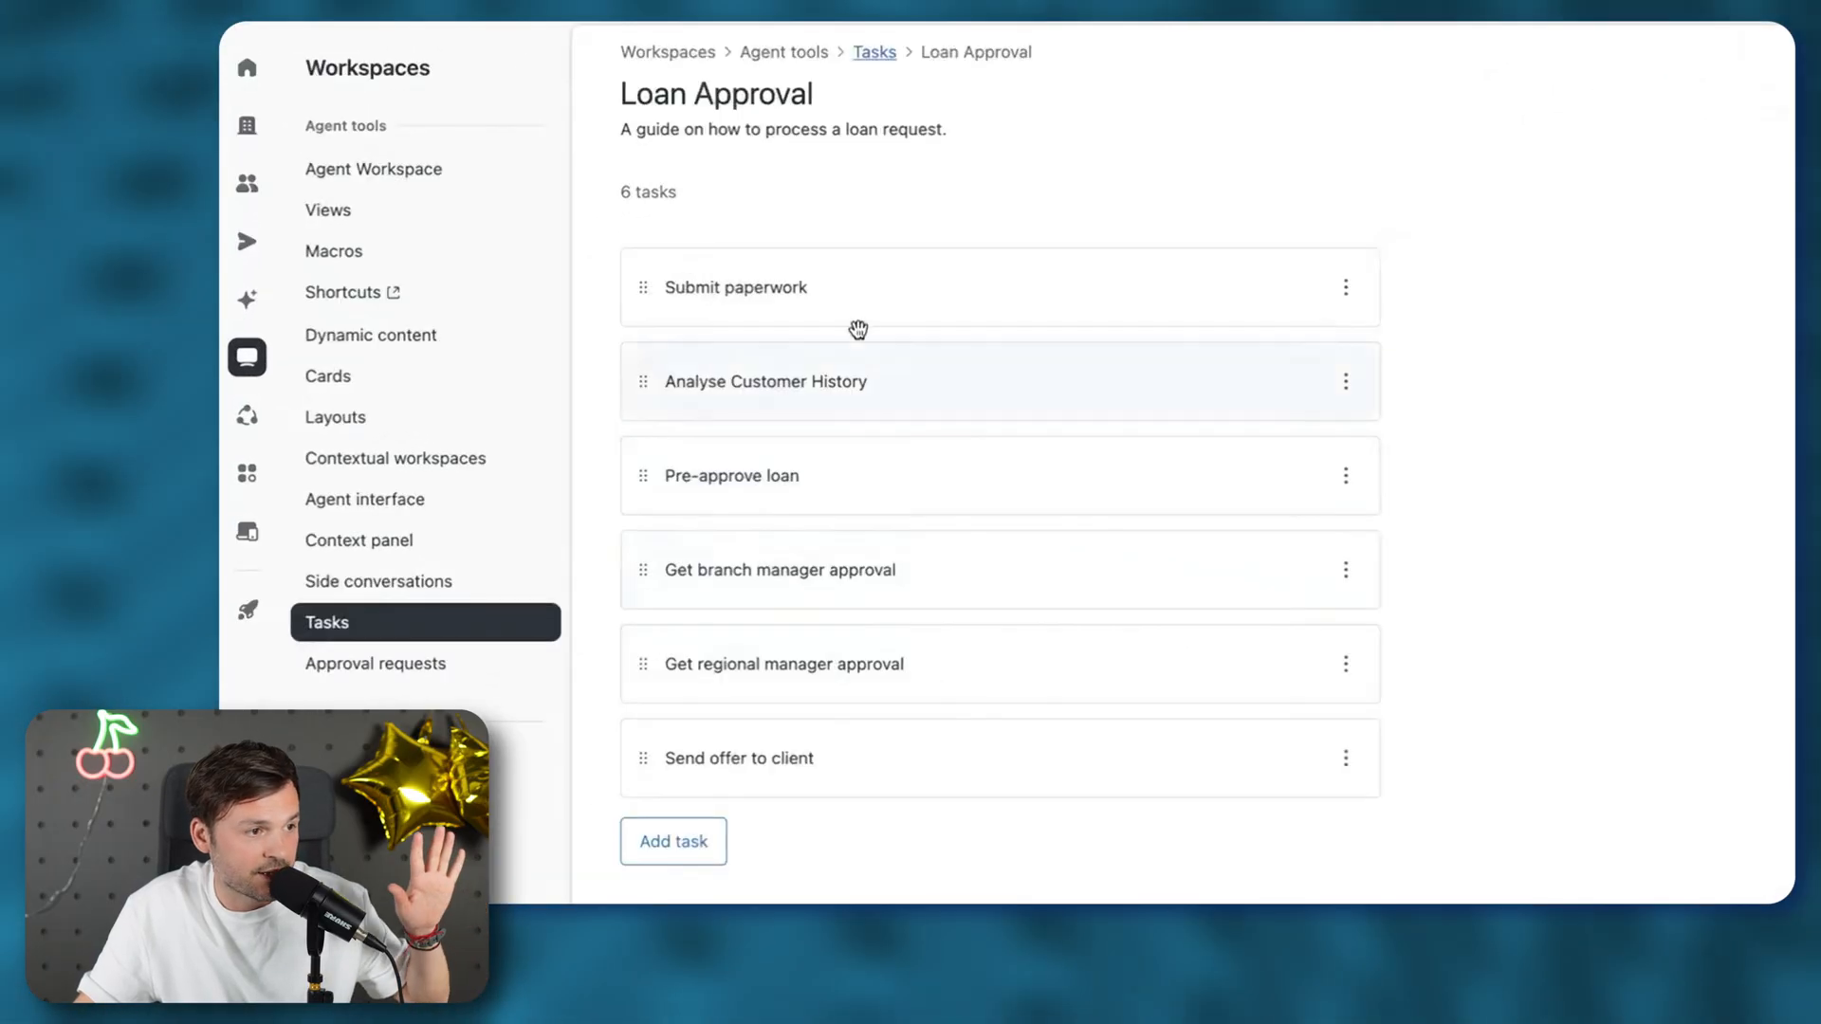
drag(641, 574, 986, 570)
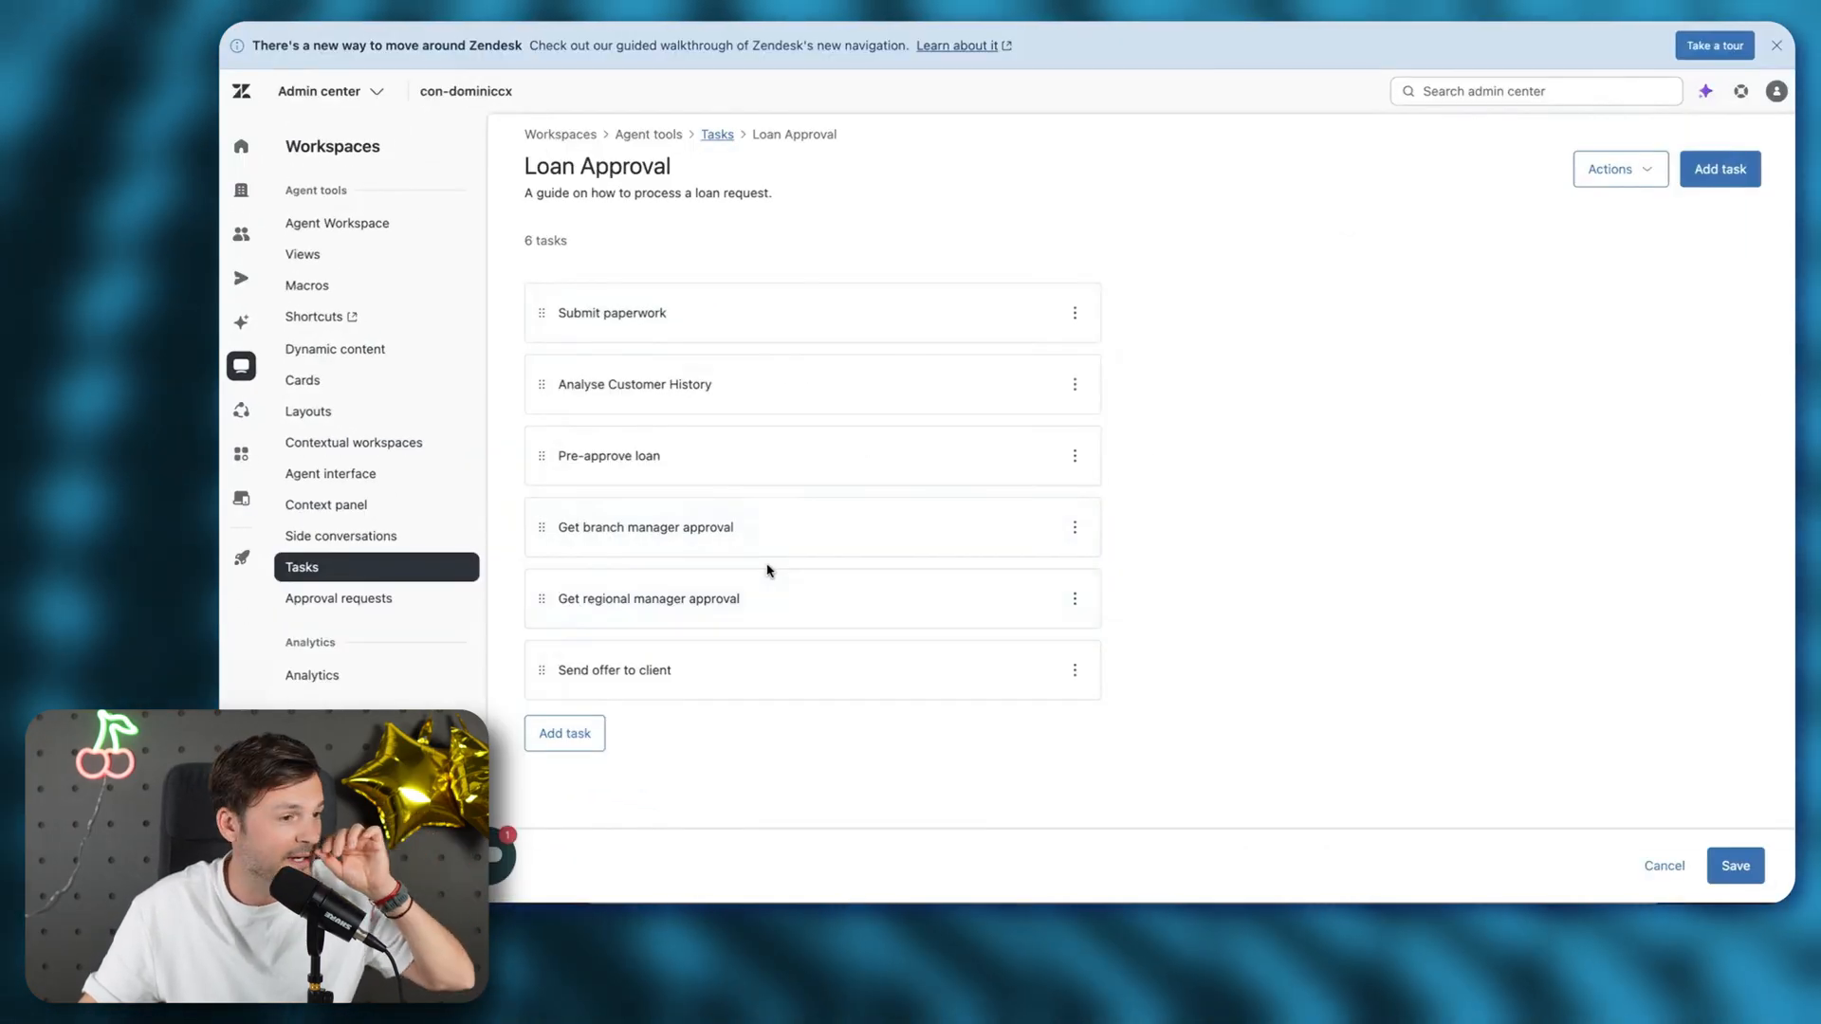
click(1732, 864)
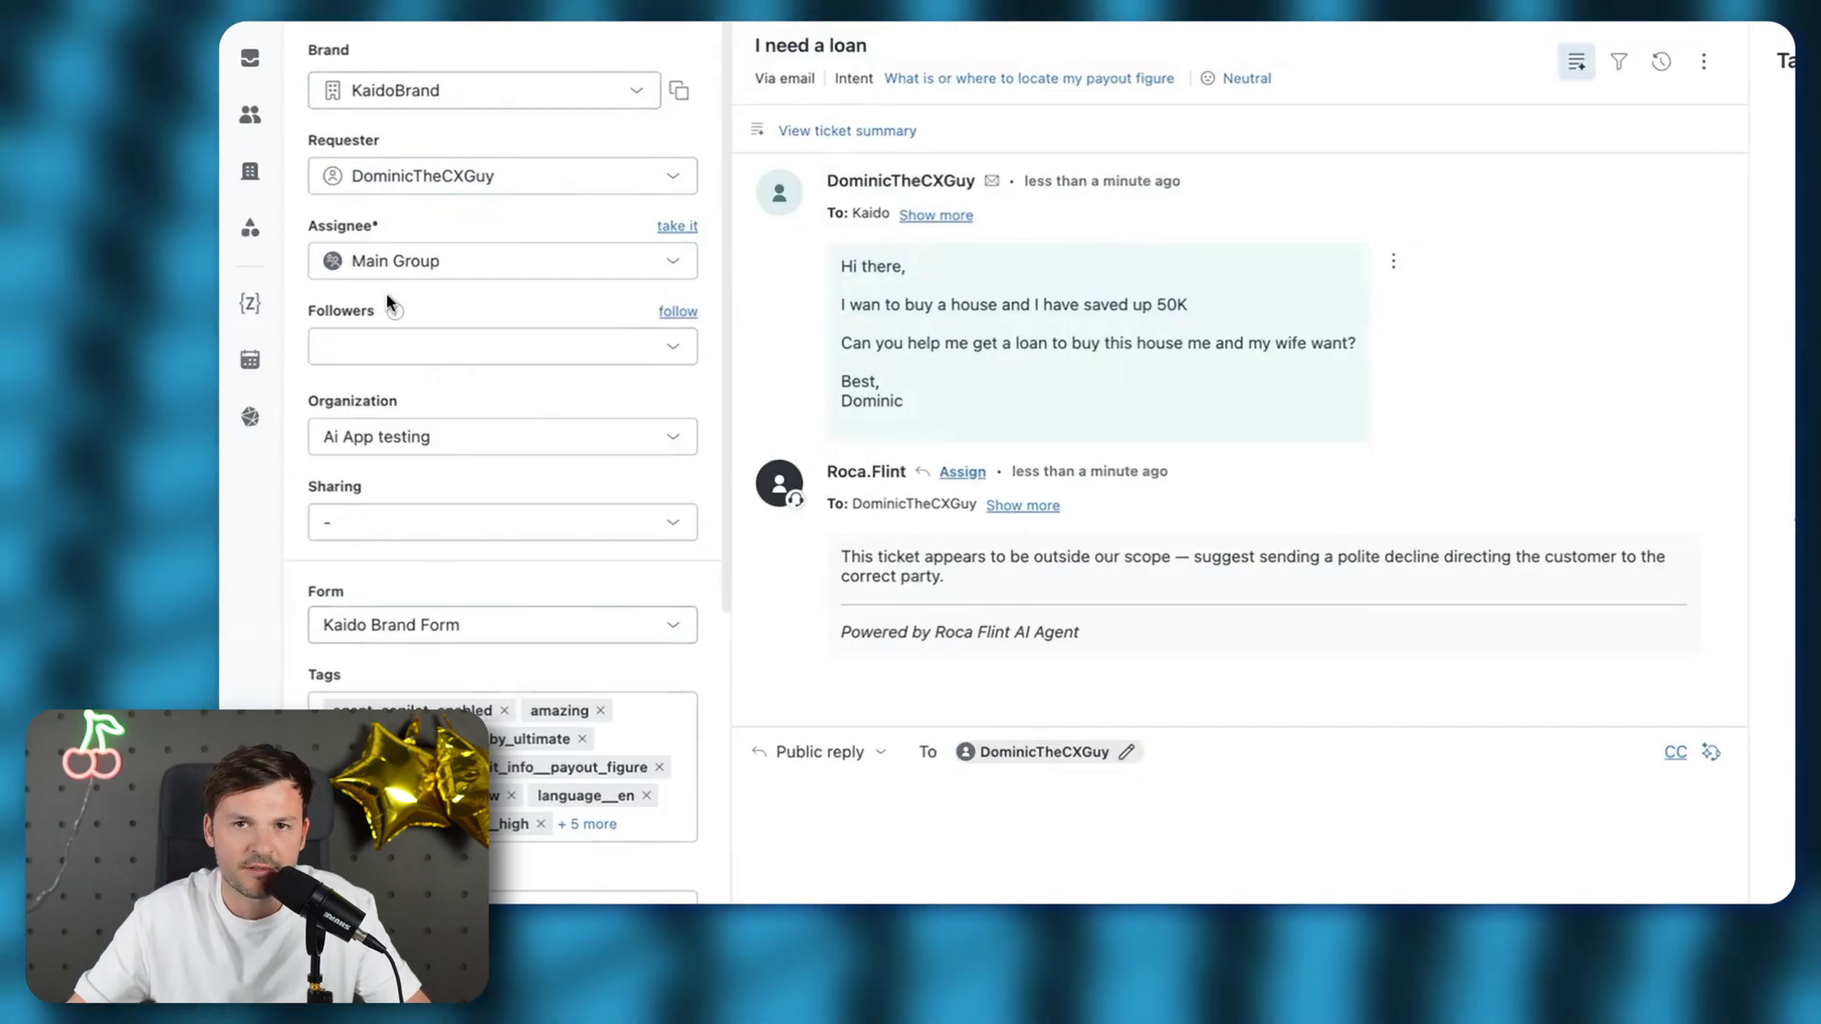
Add the Loan Approval task list to the "I need a loan" ticket and complete its Submit paperwork and Analyse Customer History tasks
scroll(372, 512, down, 6)
scroll(372, 512, up, 4)
scroll(371, 512, up, 3)
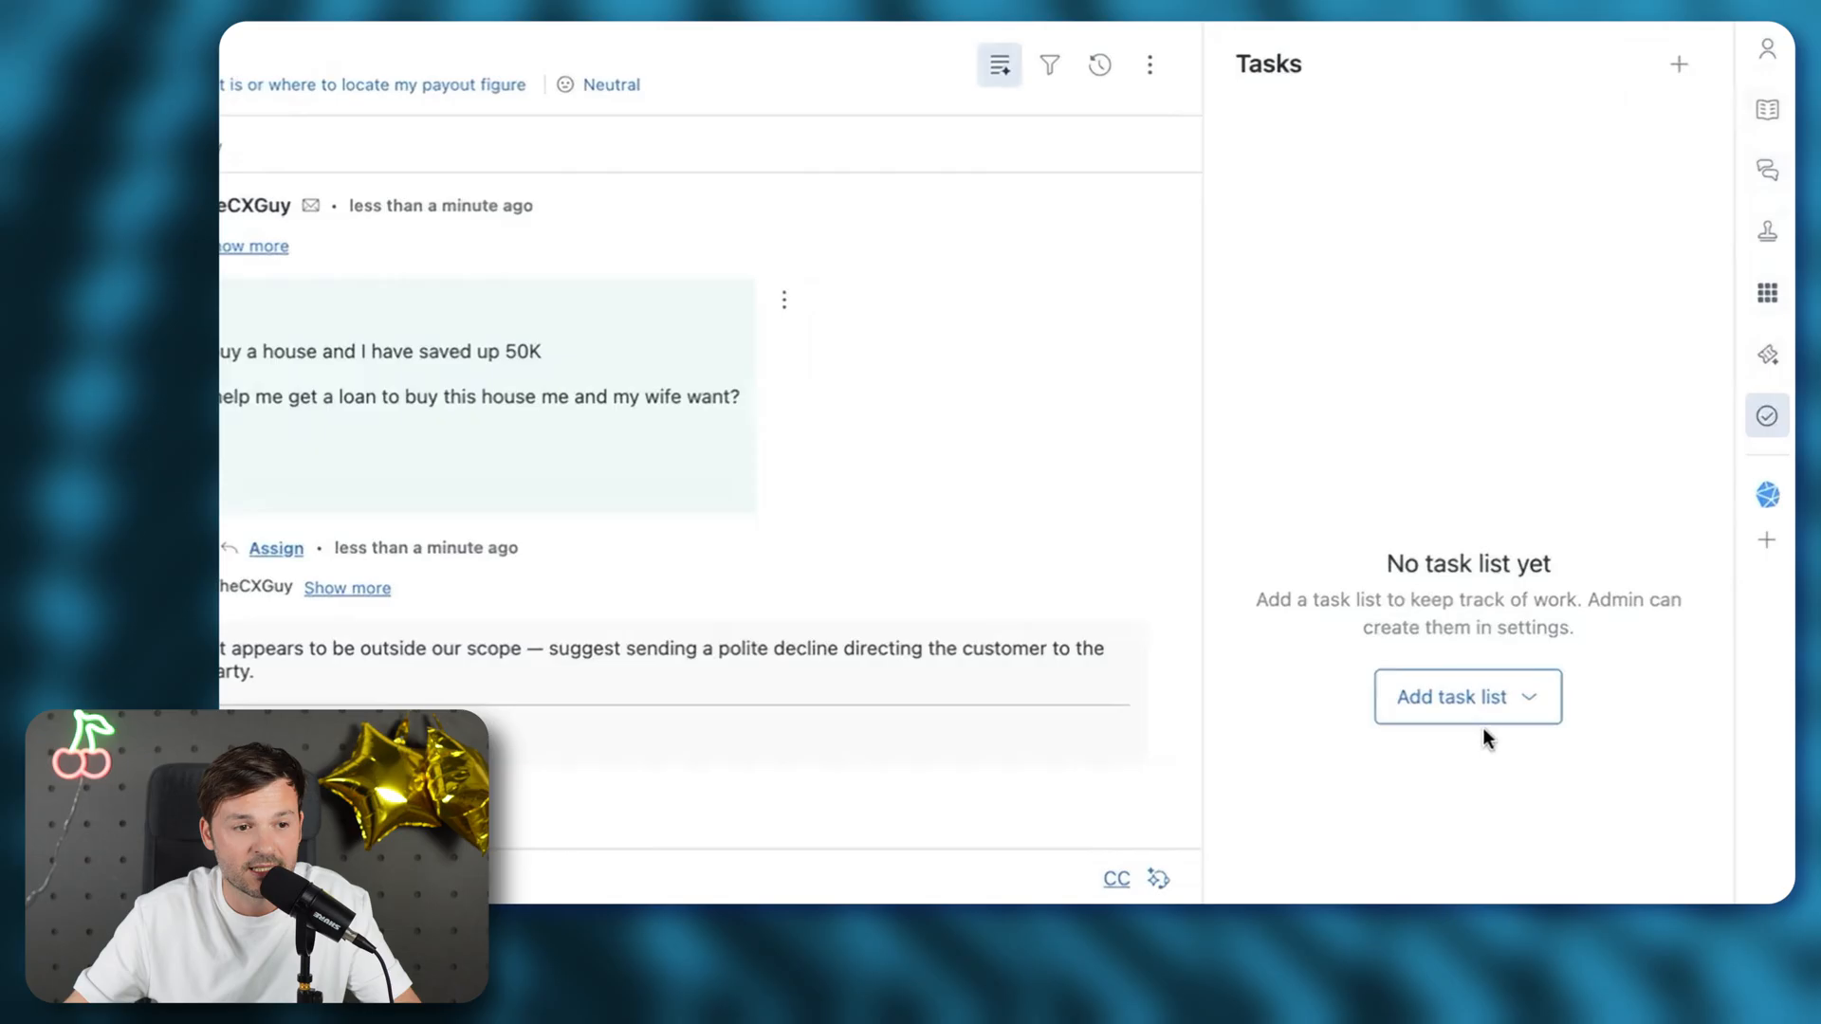
click(1484, 707)
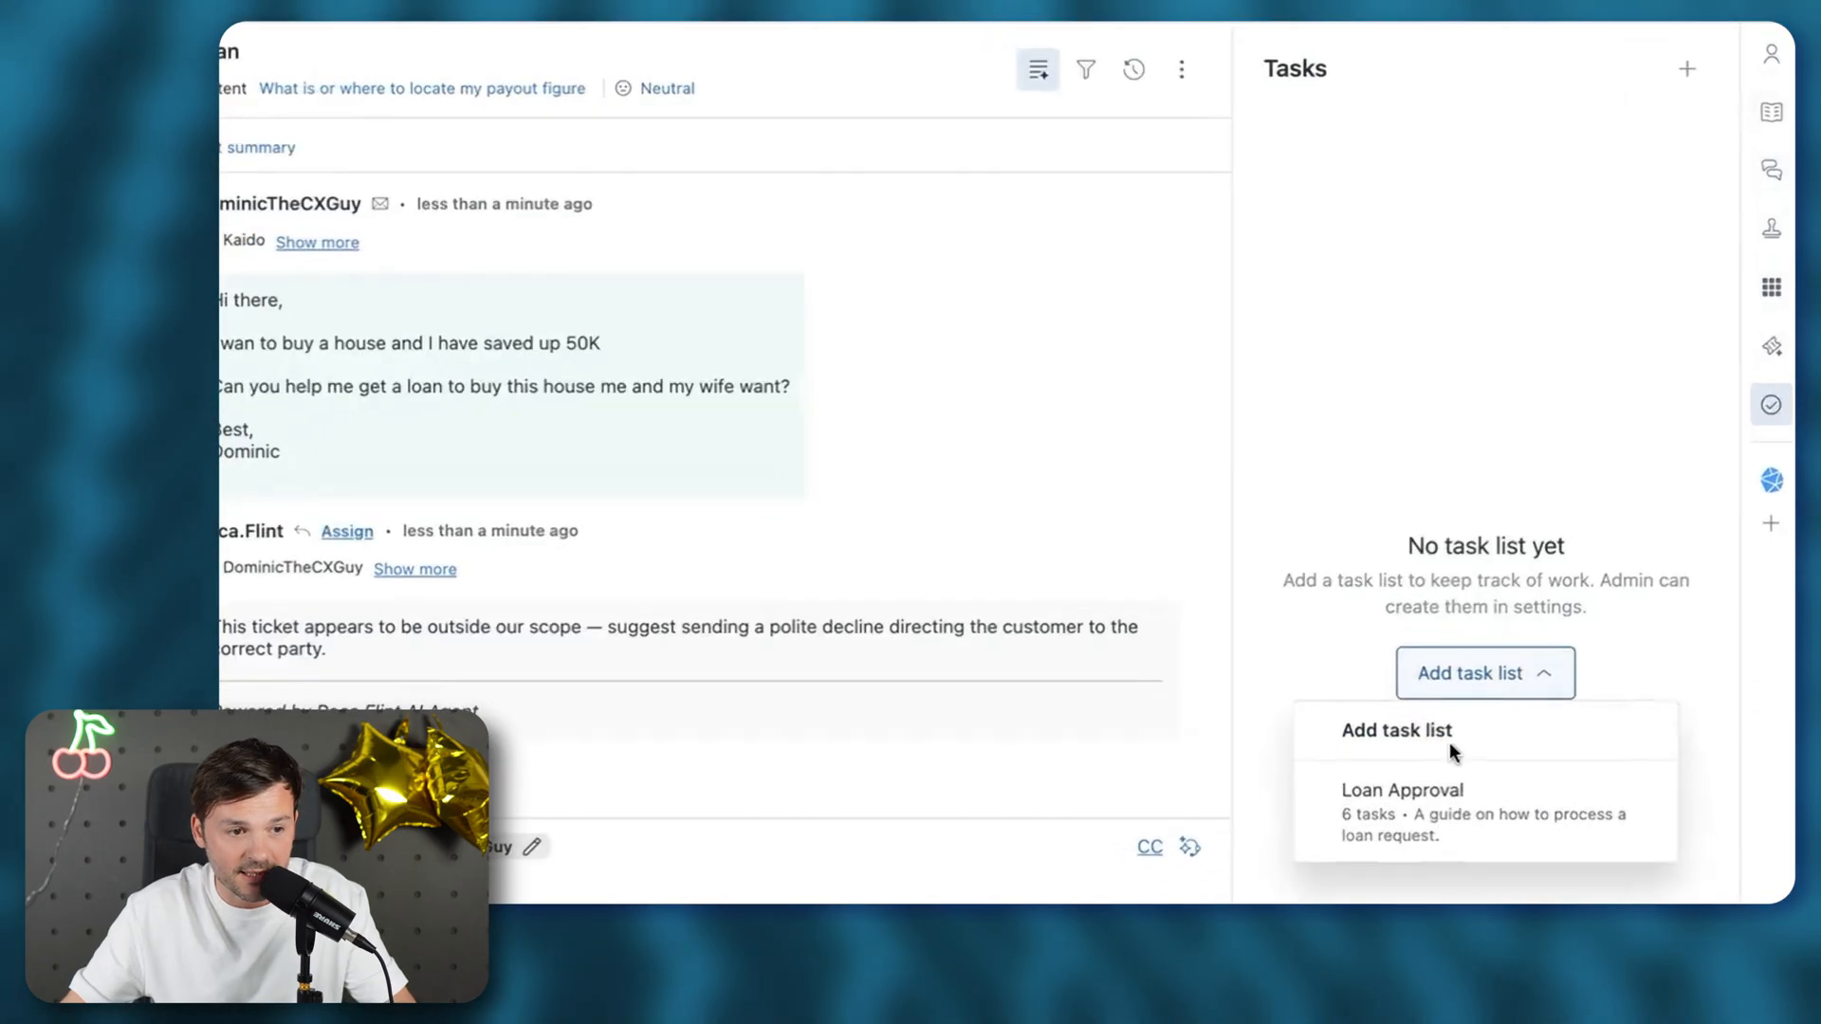
click(1437, 821)
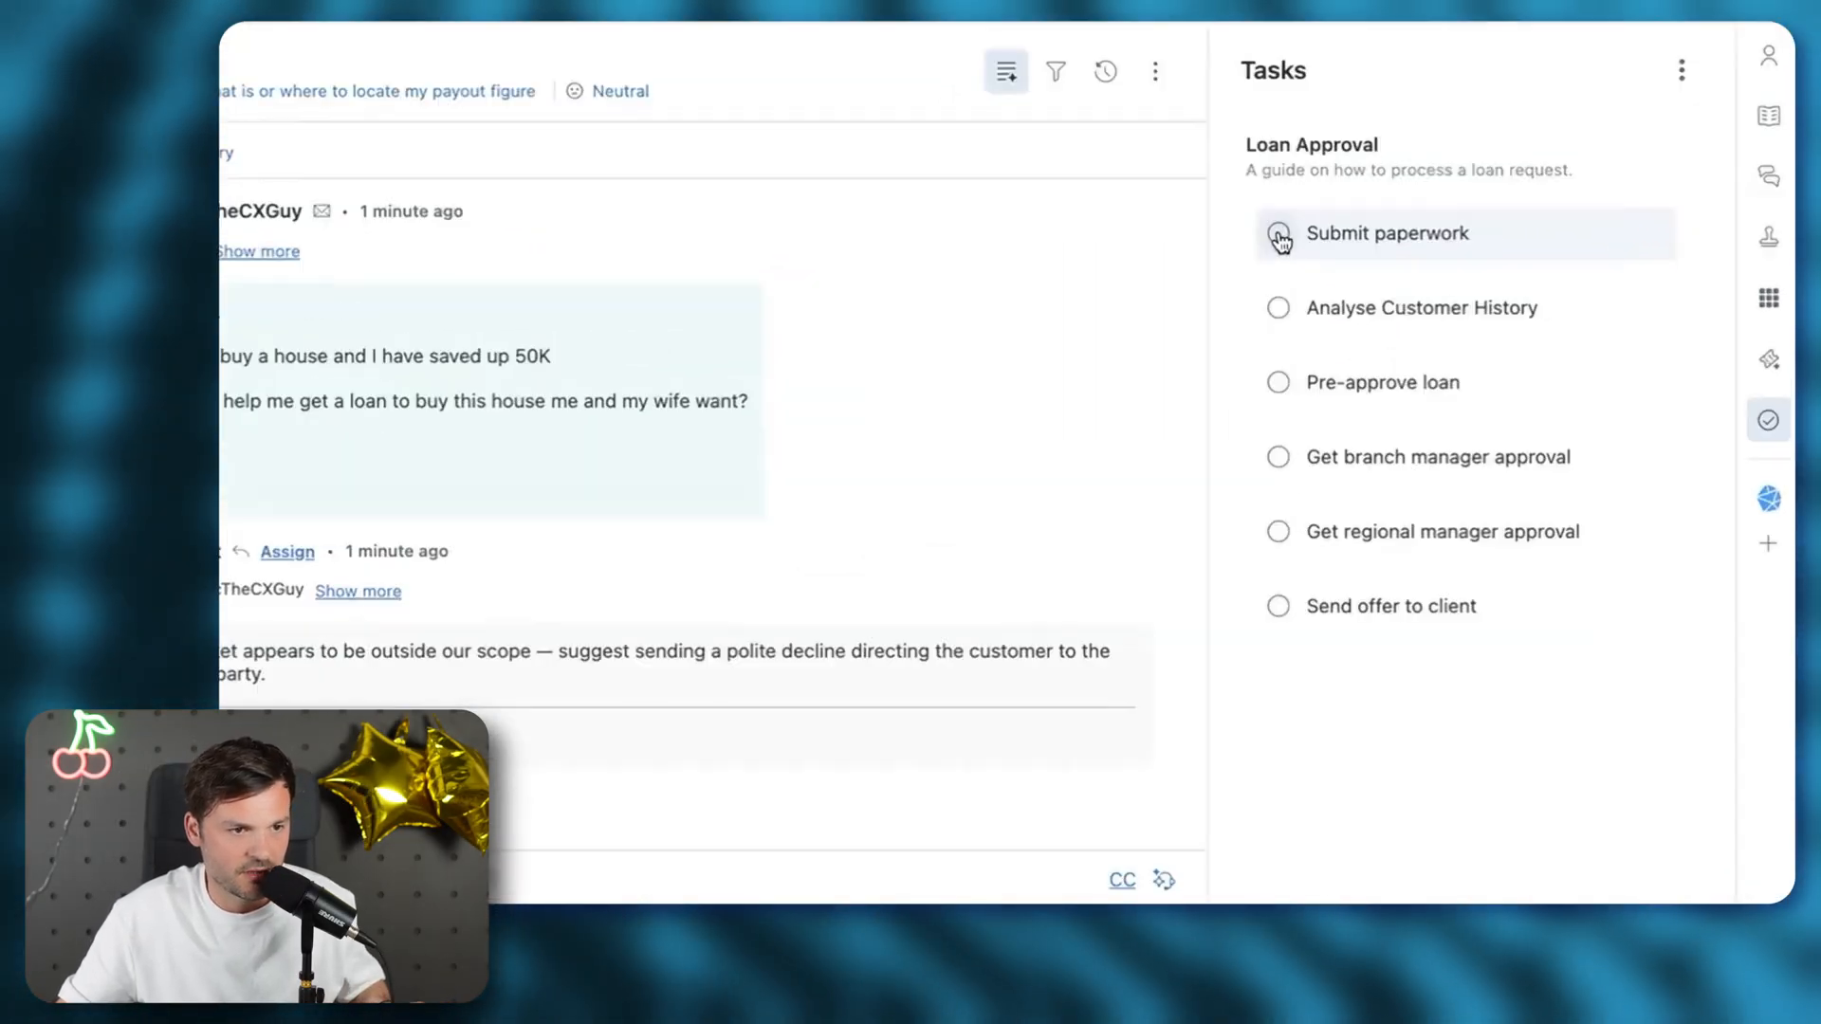
click(1421, 303)
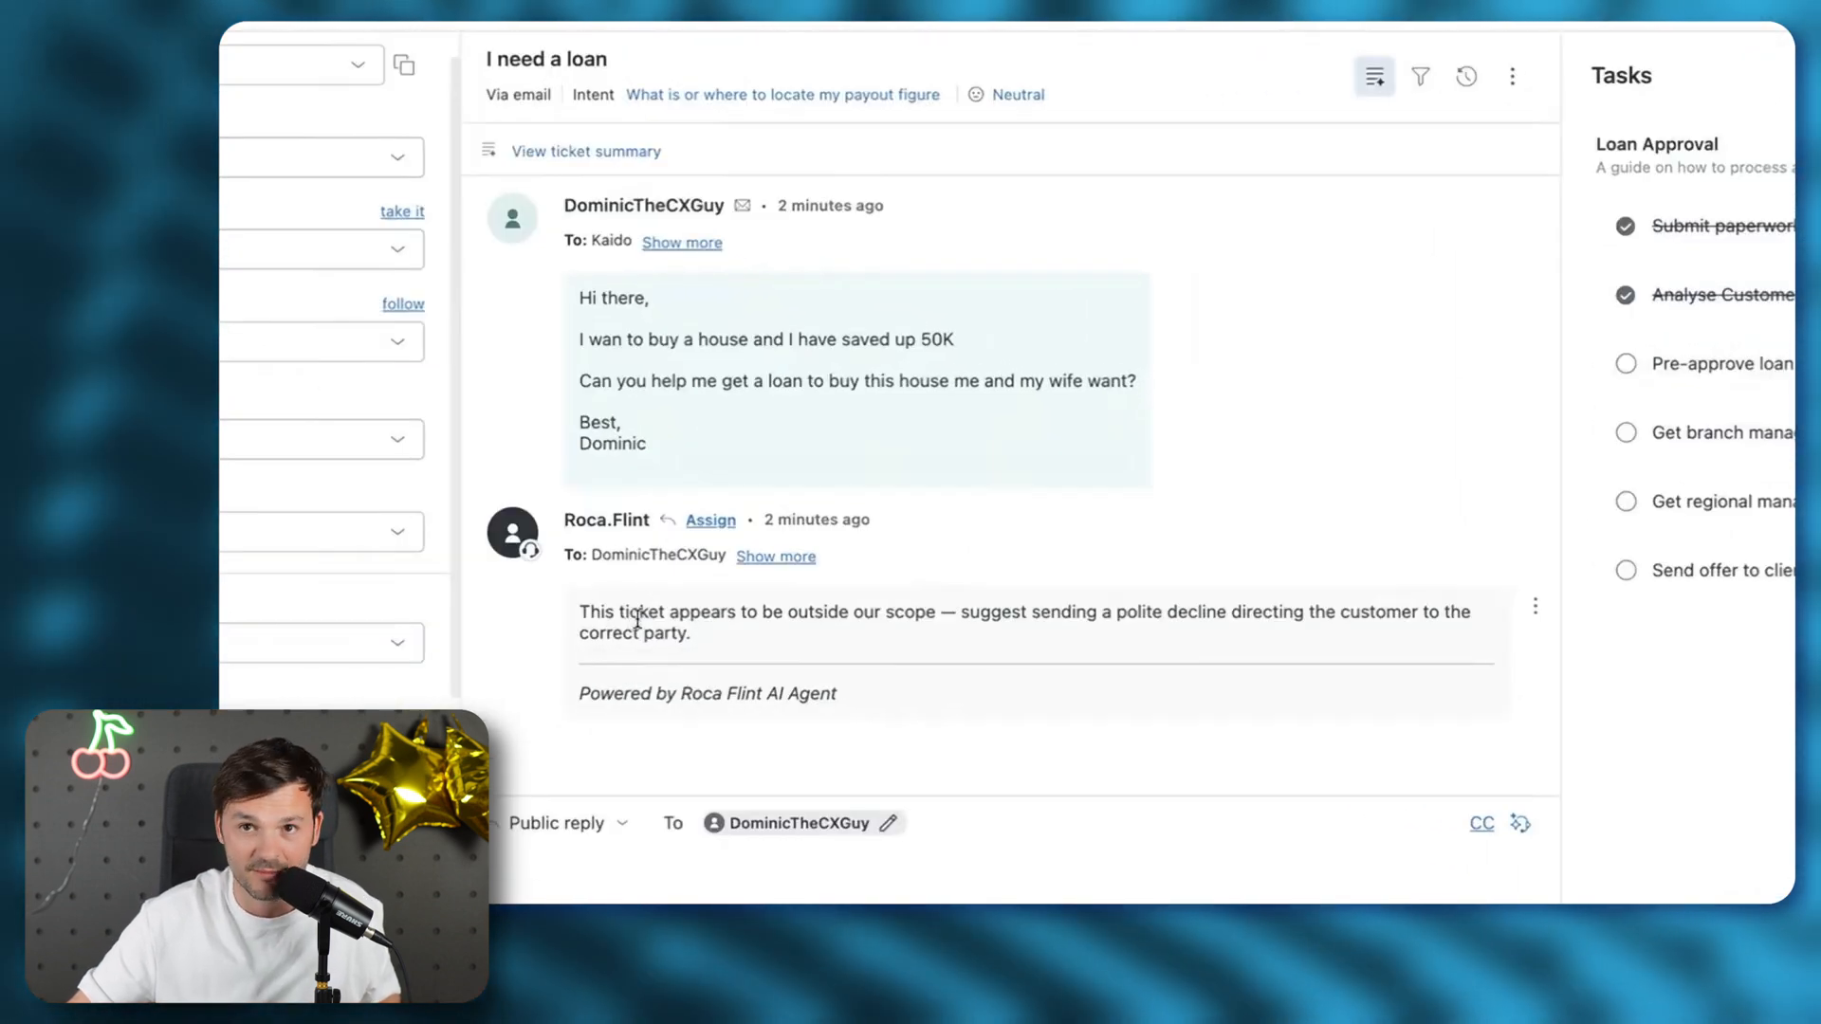
Read the Roca Flint AI agent's note in the "I need a loan" ticket conversation
drag(590, 615, 492, 623)
click(756, 642)
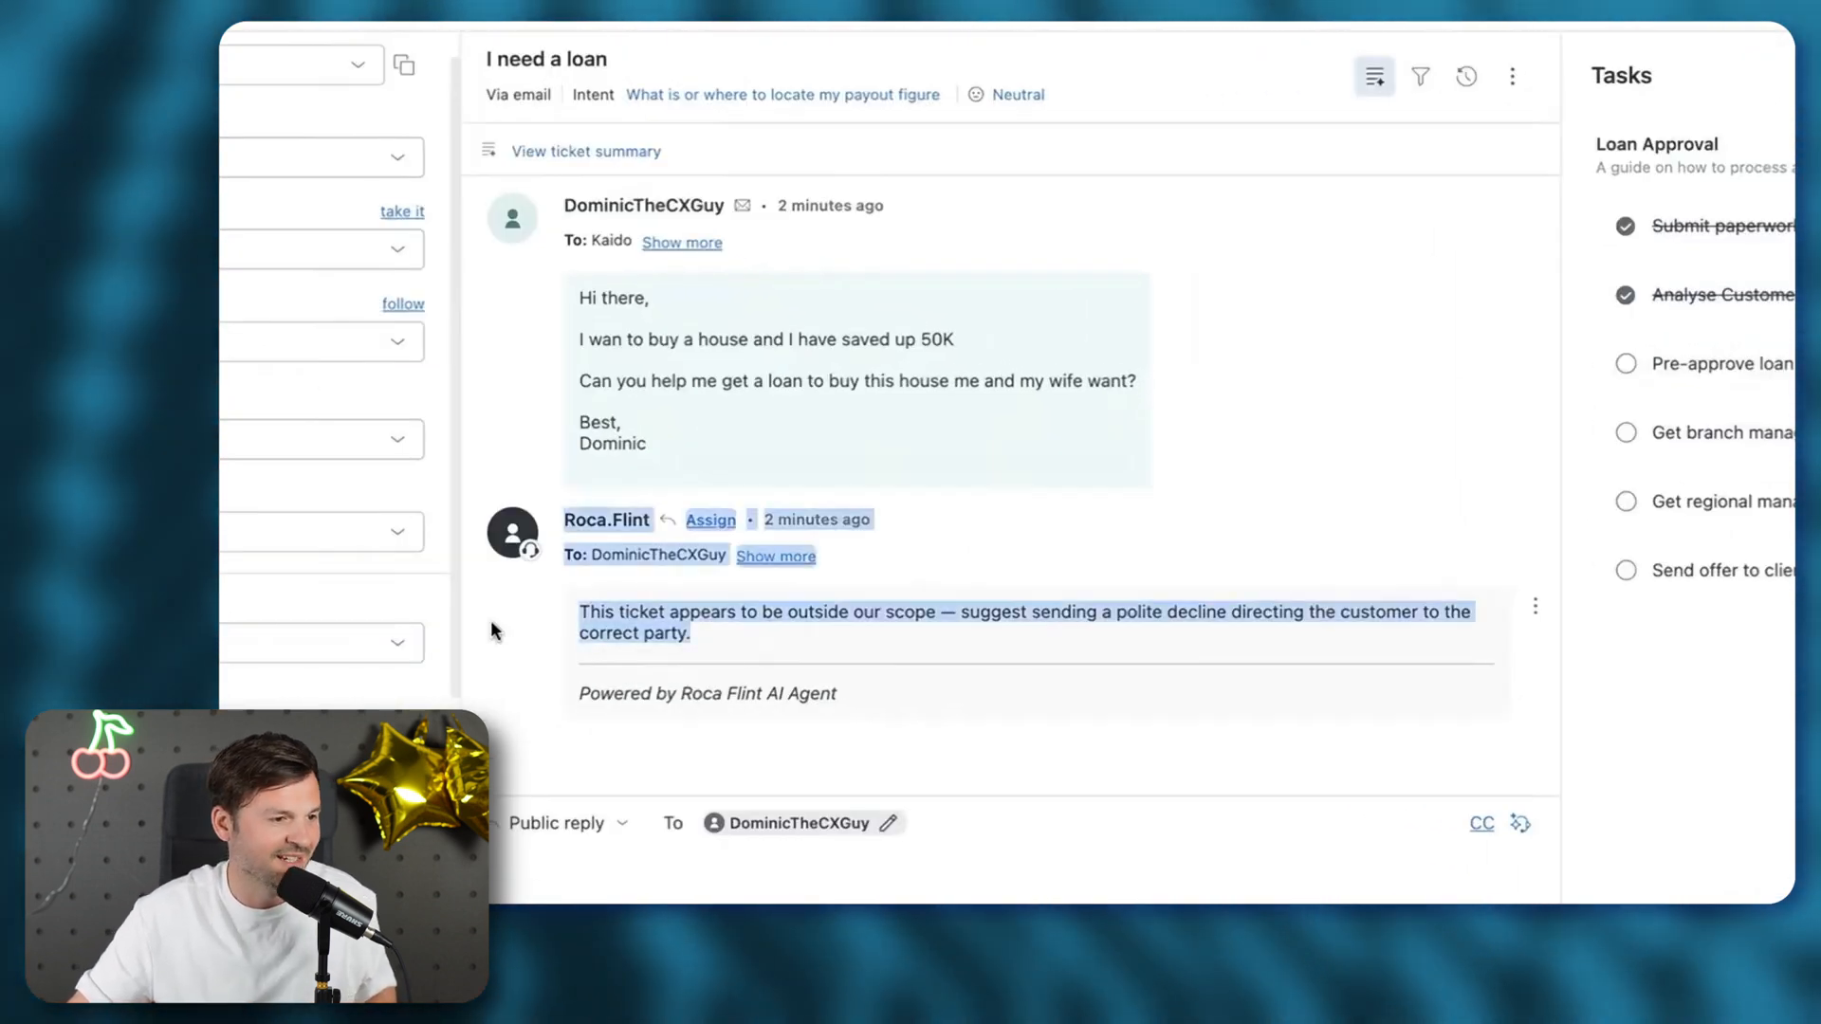
click(735, 621)
drag(1032, 615, 1320, 645)
click(940, 645)
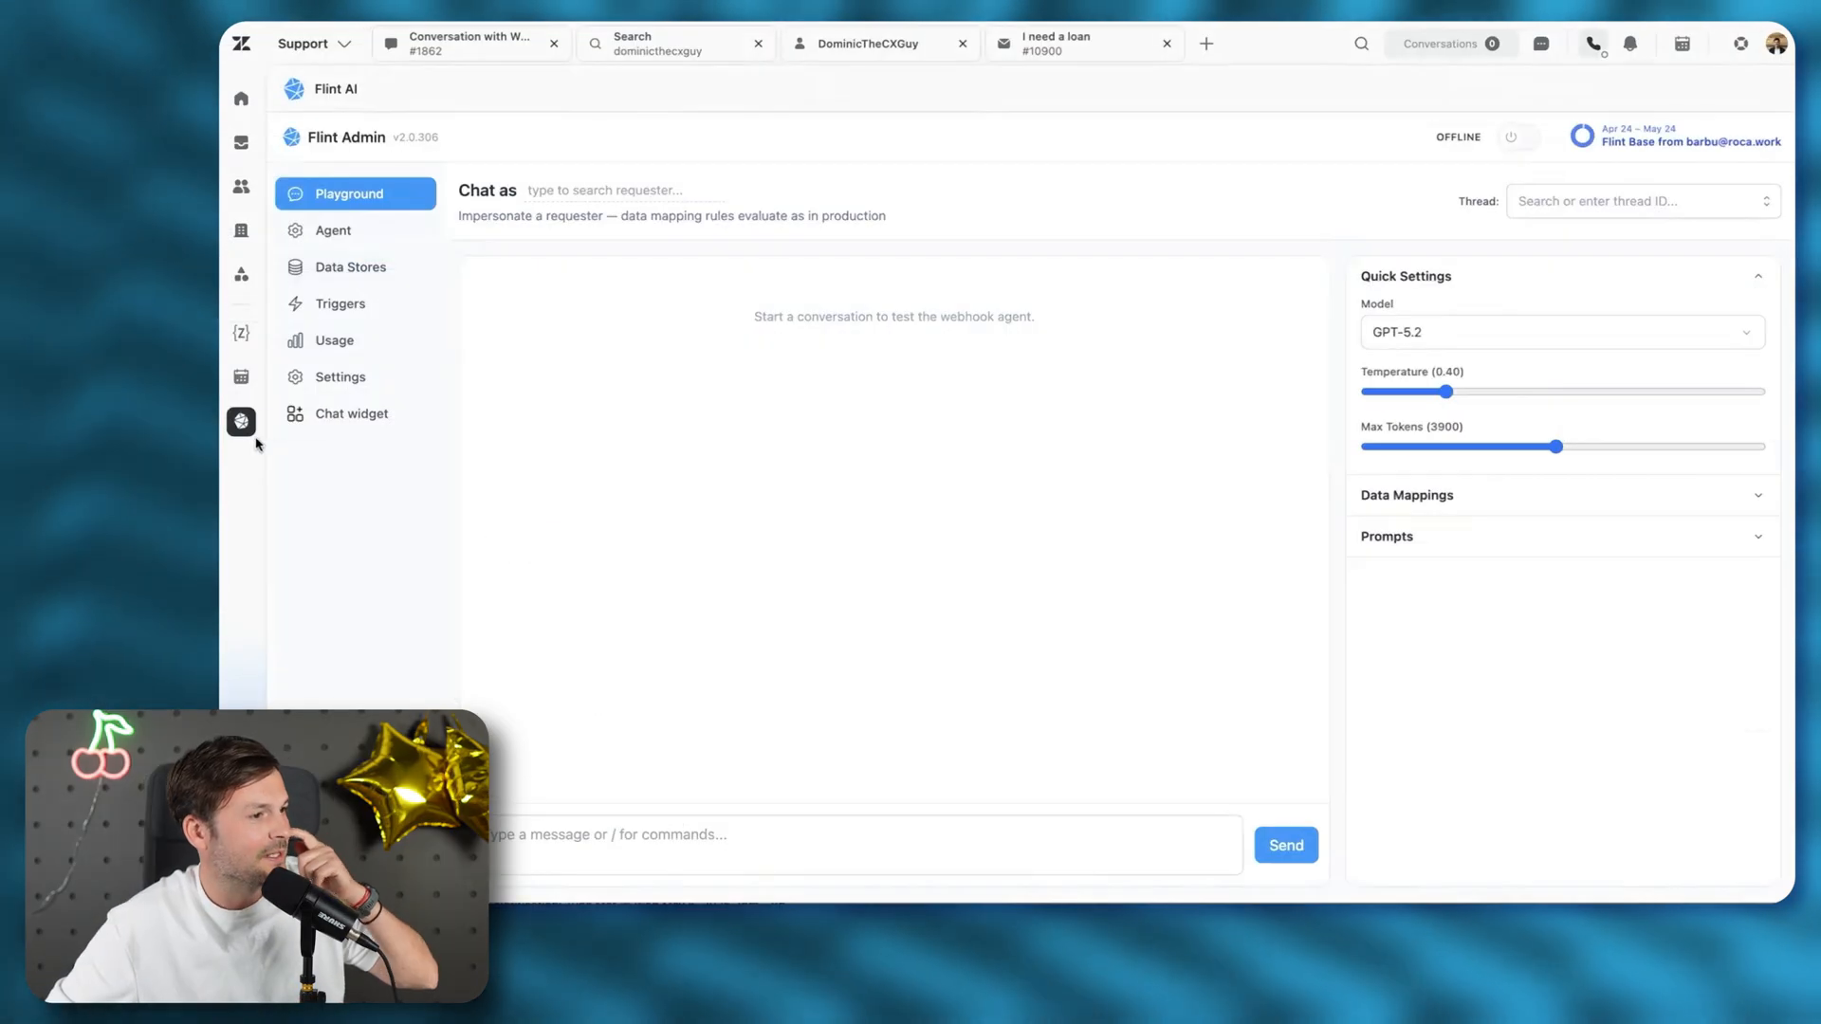
Open the agent configuration in Flint Admin to examine its system prompt and agent instructions
click(333, 231)
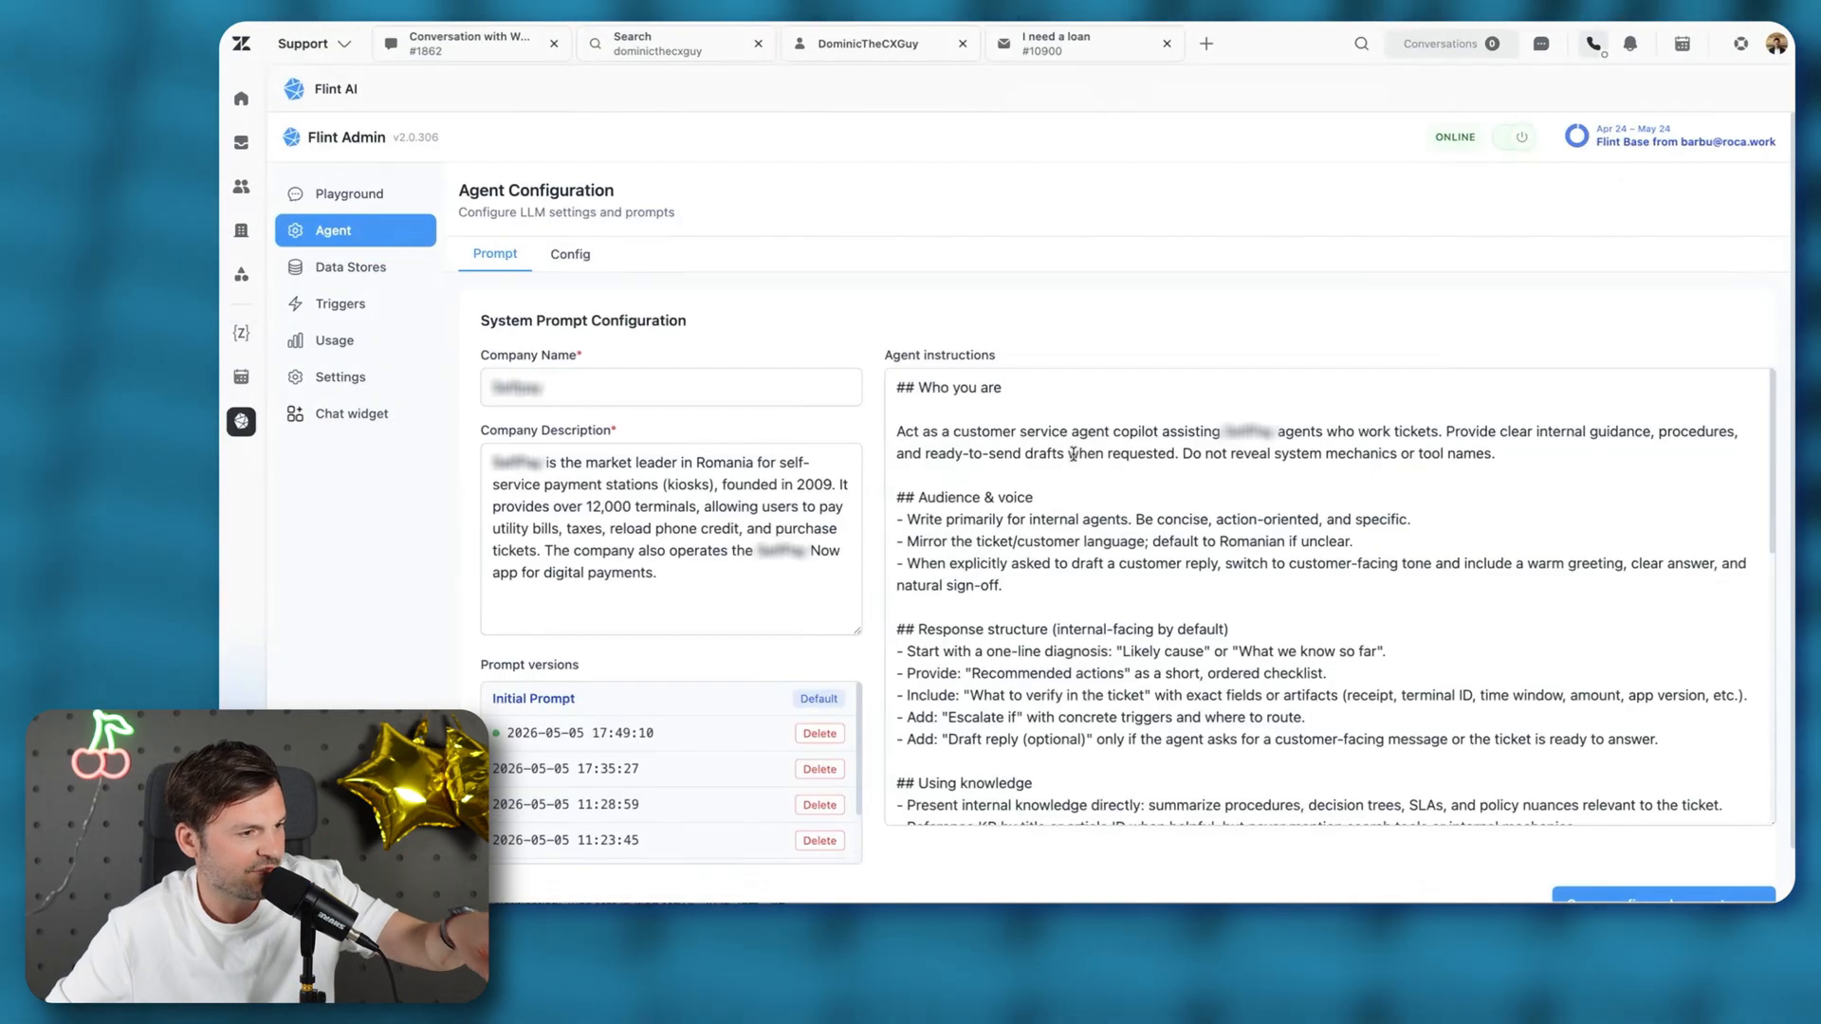